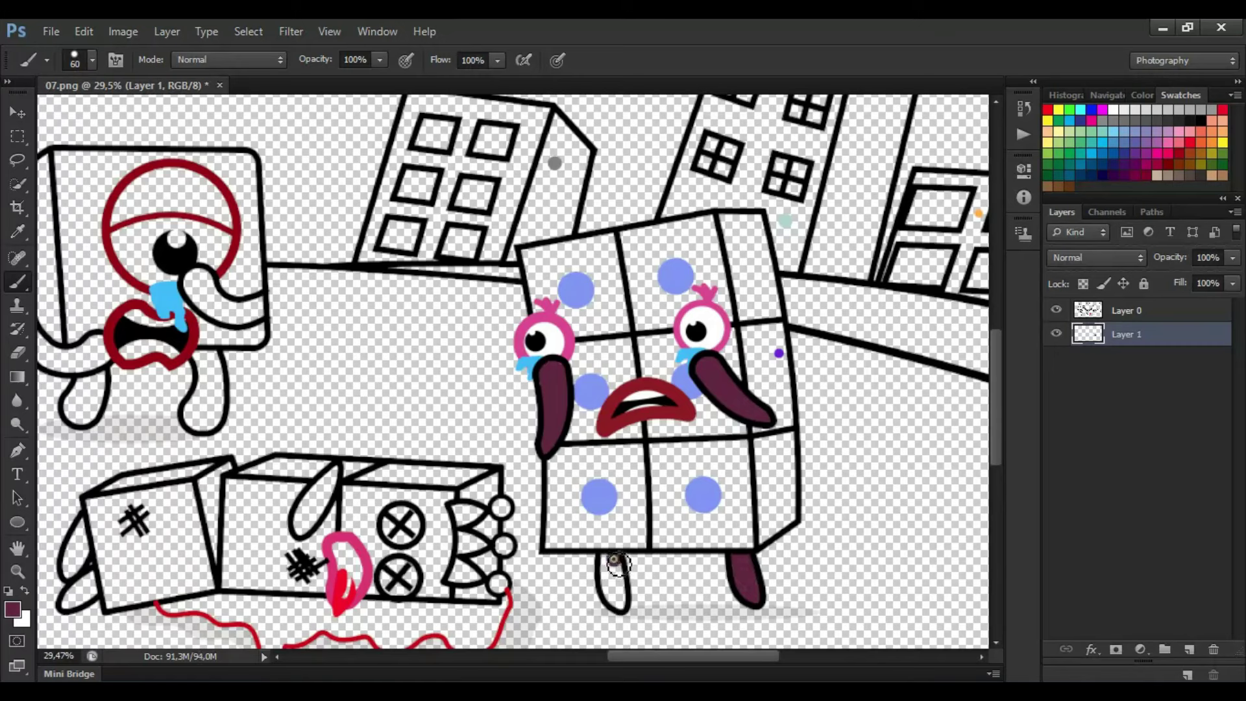
# Finish filling the spotted block character's leg maroon and paint its side face in the purple sampled from the marker dot
pyautogui.moveTo(610, 572); pyautogui.dragTo(608, 566)
pyautogui.click(14, 231)
pyautogui.click(779, 353)
pyautogui.click(13, 280)
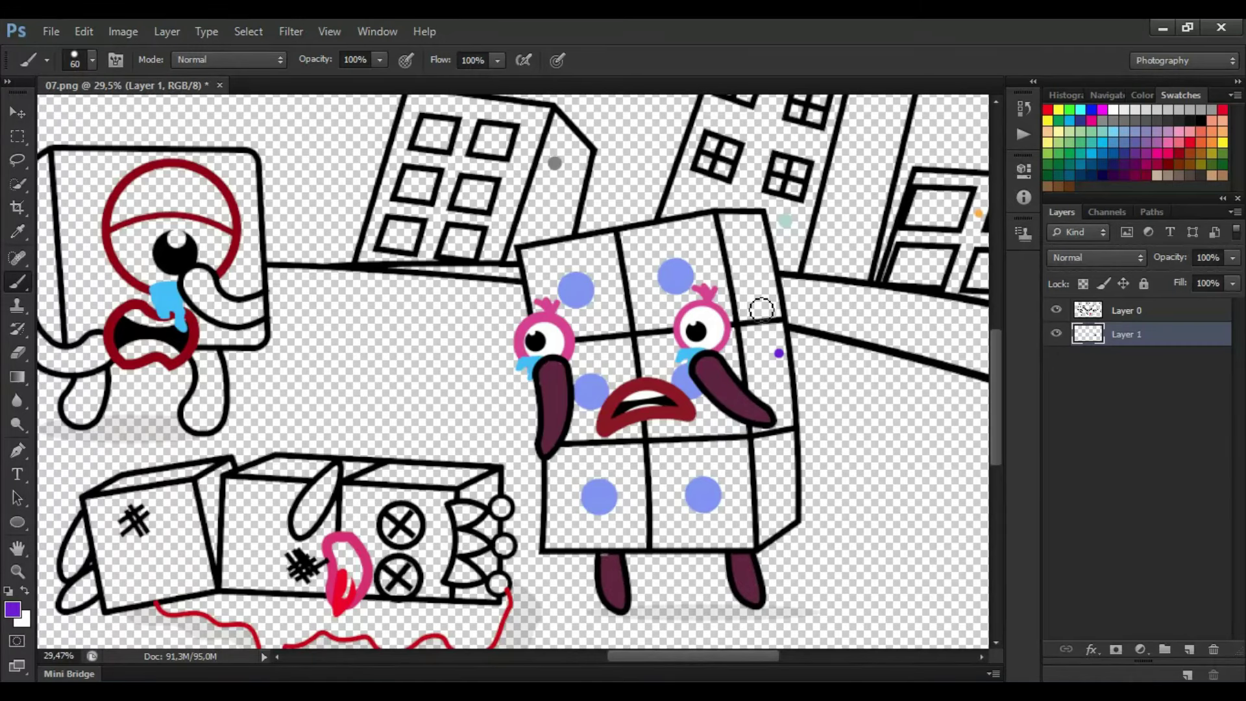
pyautogui.moveTo(763, 225); pyautogui.dragTo(796, 477)
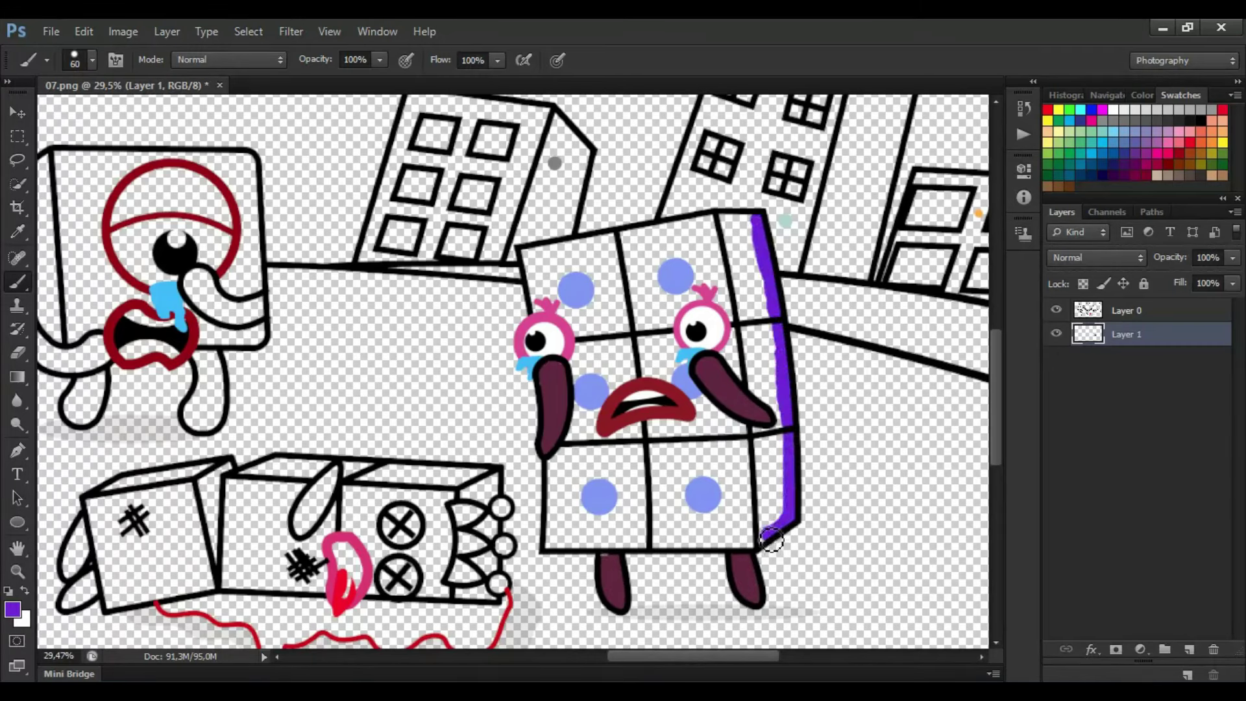
pyautogui.moveTo(771, 540); pyautogui.dragTo(767, 476)
pyautogui.moveTo(775, 402)
pyautogui.mouseDown()
pyautogui.moveTo(753, 360)
pyautogui.moveTo(733, 240)
pyautogui.moveTo(744, 225)
pyautogui.moveTo(771, 386)
pyautogui.mouseUp()
# Choose a slightly lighter purple as the foreground colour for the spotted character's front
pyautogui.click(13, 609)
pyautogui.click(586, 195)
pyautogui.press('Return')
pyautogui.moveTo(533, 259)
pyautogui.mouseDown()
pyautogui.moveTo(707, 224)
pyautogui.moveTo(734, 378)
pyautogui.mouseUp()
pyautogui.hotkey('ctrl', 'z')
pyautogui.moveTo(706, 237); pyautogui.dragTo(727, 317)
pyautogui.hotkey('ctrl', 'z')
# Add a new layer below Layer 1 and paint the spotted character's front faces lighter purple
pyautogui.click(1189, 649)
pyautogui.moveTo(1154, 361); pyautogui.dragTo(1146, 363)
pyautogui.moveTo(698, 231)
pyautogui.mouseDown()
pyautogui.moveTo(743, 534)
pyautogui.moveTo(562, 541)
pyautogui.mouseUp()
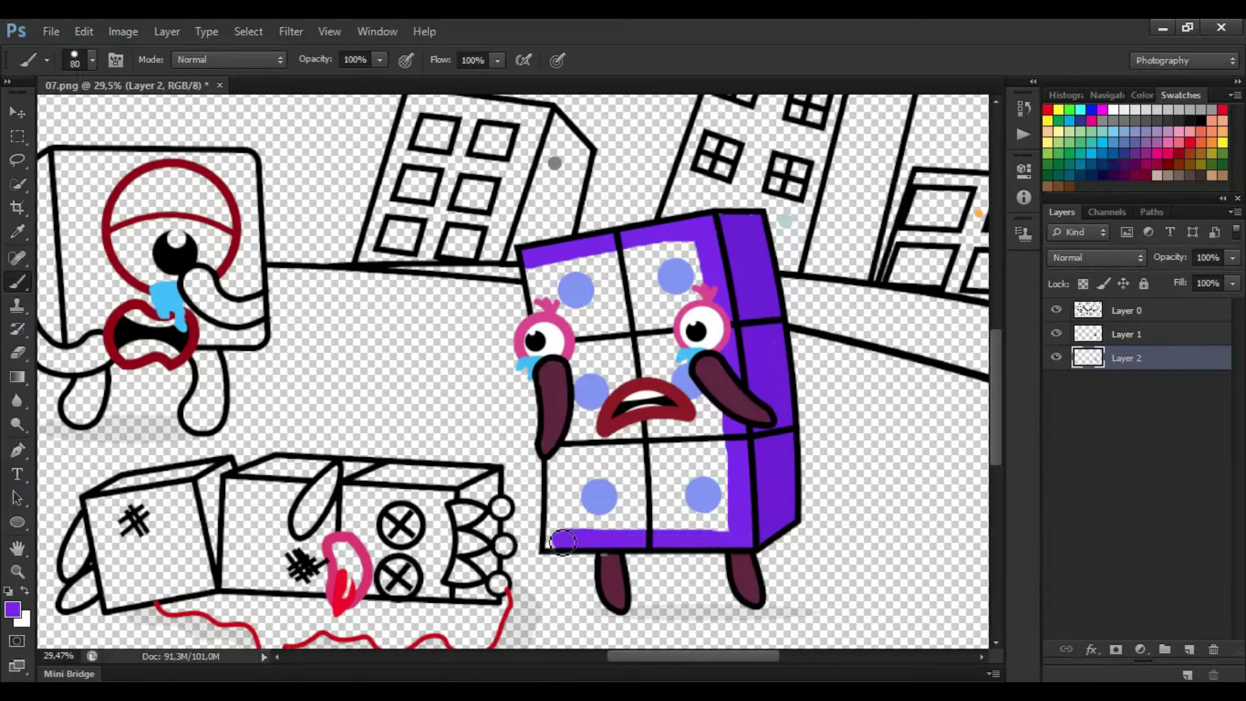
pyautogui.moveTo(559, 488)
pyautogui.mouseDown()
pyautogui.moveTo(580, 370)
pyautogui.moveTo(542, 302)
pyautogui.moveTo(688, 263)
pyautogui.moveTo(588, 318)
pyautogui.moveTo(675, 344)
pyautogui.moveTo(603, 376)
pyautogui.moveTo(707, 422)
pyautogui.moveTo(571, 467)
pyautogui.moveTo(682, 507)
pyautogui.moveTo(610, 530)
pyautogui.mouseUp()
# On Layer 1, colour the fallen character's crossed-out eyes light orange, its limbs and crown spikes red, and the crown tips yellow
pyautogui.moveTo(716, 656); pyautogui.dragTo(673, 661)
pyautogui.scroll(-1, 681, 520)
pyautogui.scroll(2, 688, 513)
pyautogui.click(1049, 133)
pyautogui.click(1130, 334)
pyautogui.press(']')
pyautogui.press(']')
pyautogui.moveTo(629, 462); pyautogui.dragTo(620, 472)
pyautogui.moveTo(622, 525); pyautogui.dragTo(626, 537)
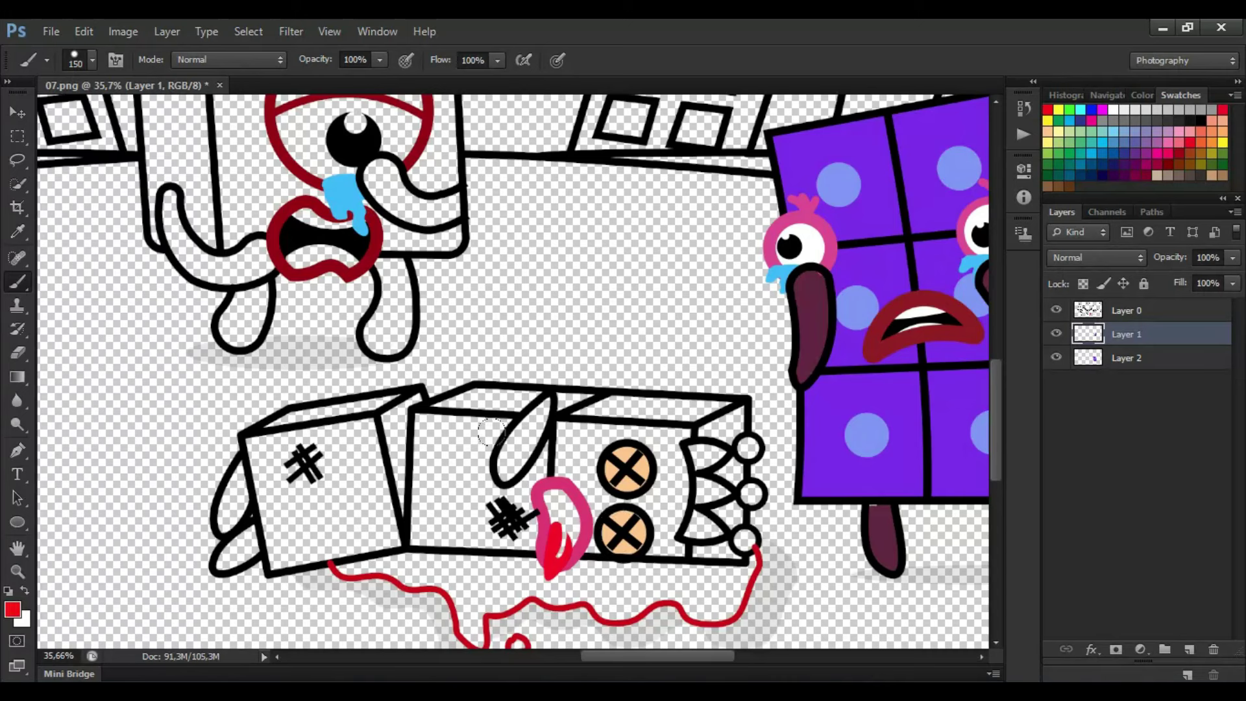
pyautogui.moveTo(545, 408); pyautogui.dragTo(520, 480)
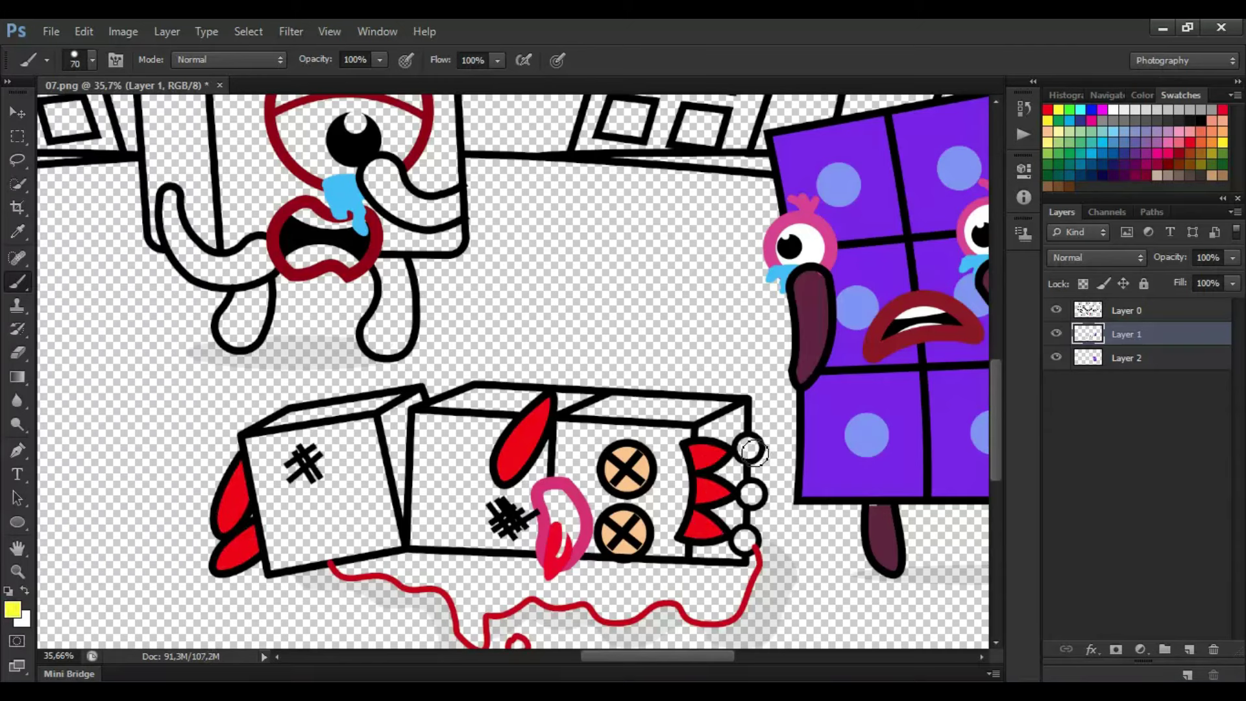
# Choose a slightly darker yellow and paint the fallen character's front and head-end faces on Layer 2
pyautogui.click(12, 610)
pyautogui.click(848, 169)
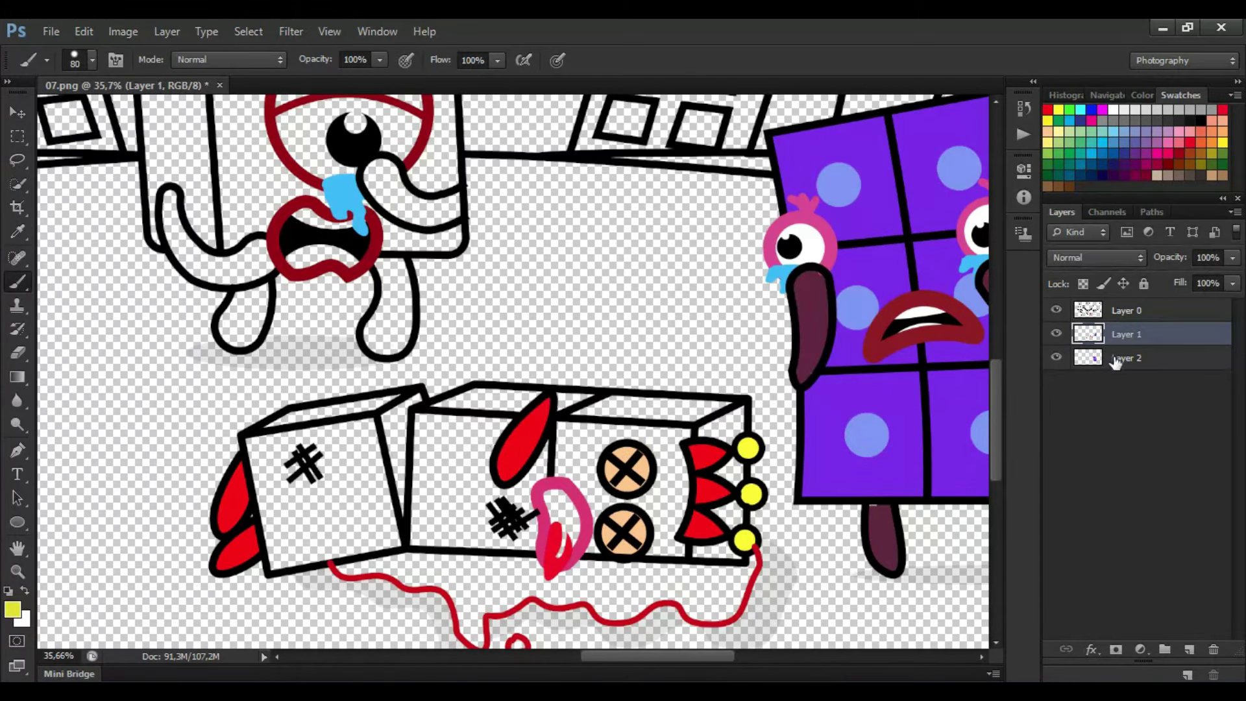
pyautogui.click(1126, 358)
pyautogui.moveTo(419, 426); pyautogui.dragTo(720, 429)
pyautogui.press('[')
pyautogui.press('[')
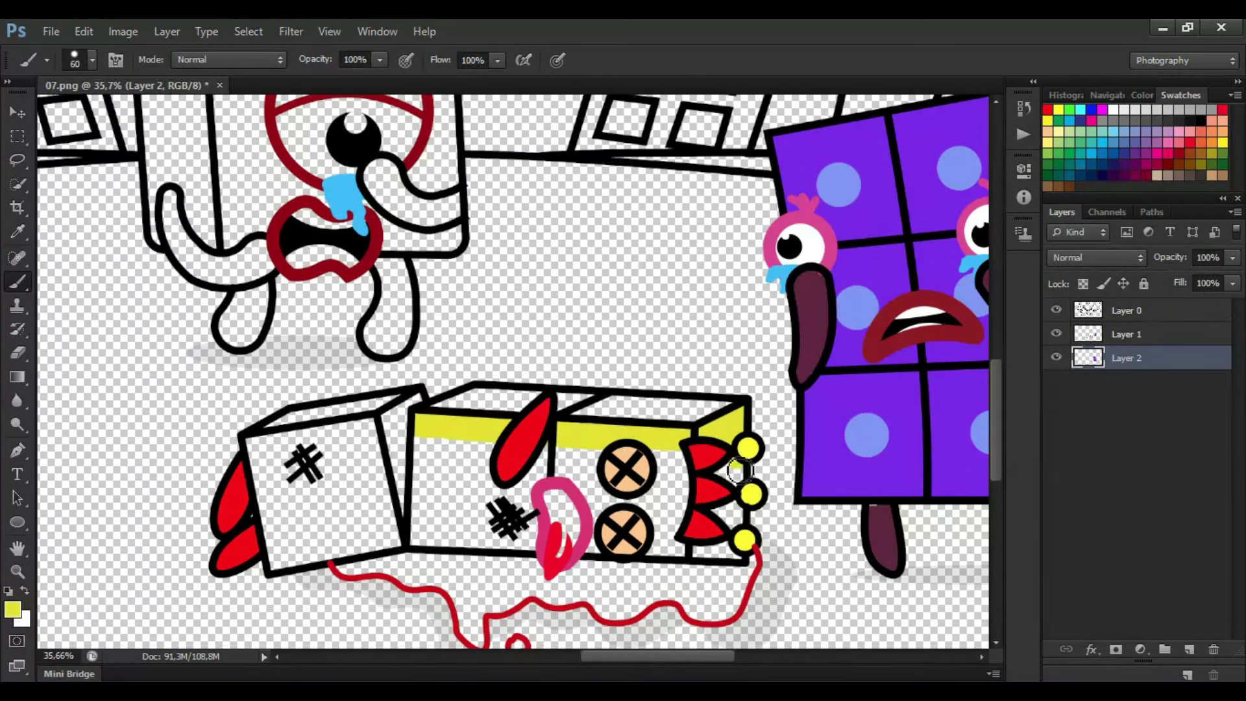
pyautogui.moveTo(658, 553)
pyautogui.mouseDown()
pyautogui.moveTo(449, 546)
pyautogui.moveTo(425, 514)
pyautogui.moveTo(429, 442)
pyautogui.moveTo(432, 498)
pyautogui.moveTo(494, 453)
pyautogui.moveTo(683, 464)
pyautogui.moveTo(610, 531)
pyautogui.moveTo(435, 524)
pyautogui.moveTo(659, 514)
pyautogui.moveTo(486, 489)
pyautogui.moveTo(649, 529)
pyautogui.mouseUp()
pyautogui.moveTo(374, 429); pyautogui.dragTo(393, 531)
pyautogui.press(']')
pyautogui.press(']')
pyautogui.press(']')
pyautogui.moveTo(326, 553)
pyautogui.mouseDown()
pyautogui.moveTo(273, 504)
pyautogui.moveTo(259, 454)
pyautogui.moveTo(363, 431)
pyautogui.moveTo(363, 542)
pyautogui.moveTo(302, 537)
pyautogui.moveTo(270, 499)
pyautogui.moveTo(357, 499)
pyautogui.moveTo(315, 479)
pyautogui.mouseUp()
# Pick a darker, muted yellow and paint the fallen character's top and inner side faces
pyautogui.click(13, 610)
pyautogui.click(590, 222)
pyautogui.click(815, 173)
pyautogui.press('[')
pyautogui.moveTo(296, 423)
pyautogui.mouseDown()
pyautogui.moveTo(407, 403)
pyautogui.moveTo(403, 477)
pyautogui.mouseUp()
pyautogui.moveTo(395, 421)
pyautogui.mouseDown()
pyautogui.moveTo(520, 404)
pyautogui.moveTo(732, 413)
pyautogui.mouseUp()
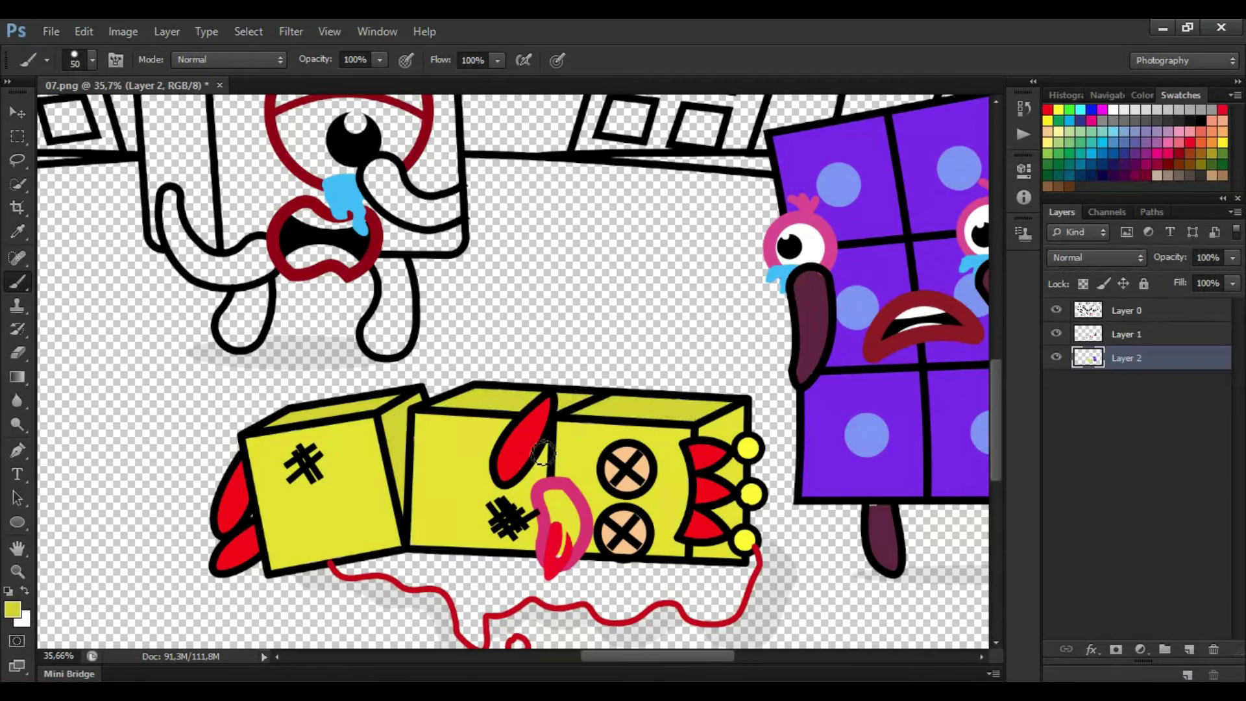
# Fill the inside of the fallen character's mouth with black
pyautogui.press('i')
pyautogui.click(1200, 119)
pyautogui.press('b')
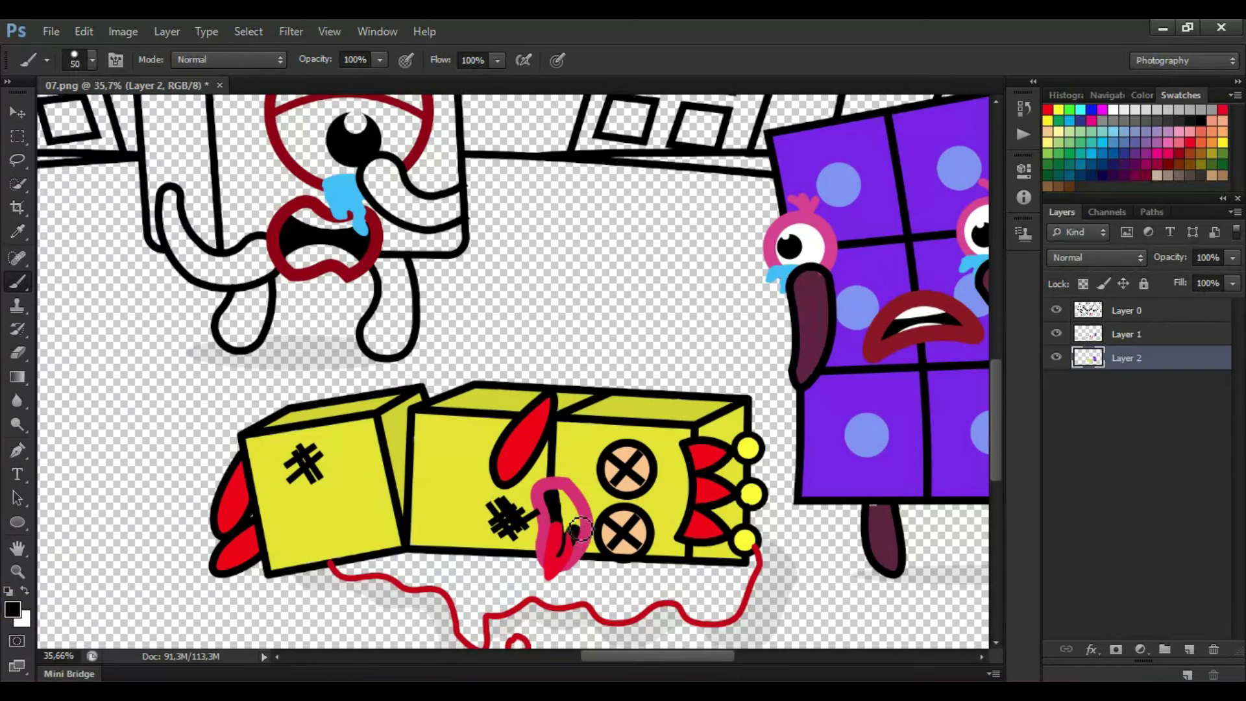
pyautogui.moveTo(580, 530); pyautogui.dragTo(566, 507)
# Fill the puddle under the fallen character with the dark red sampled from its outline
pyautogui.click(18, 233)
pyautogui.click(350, 576)
pyautogui.click(18, 281)
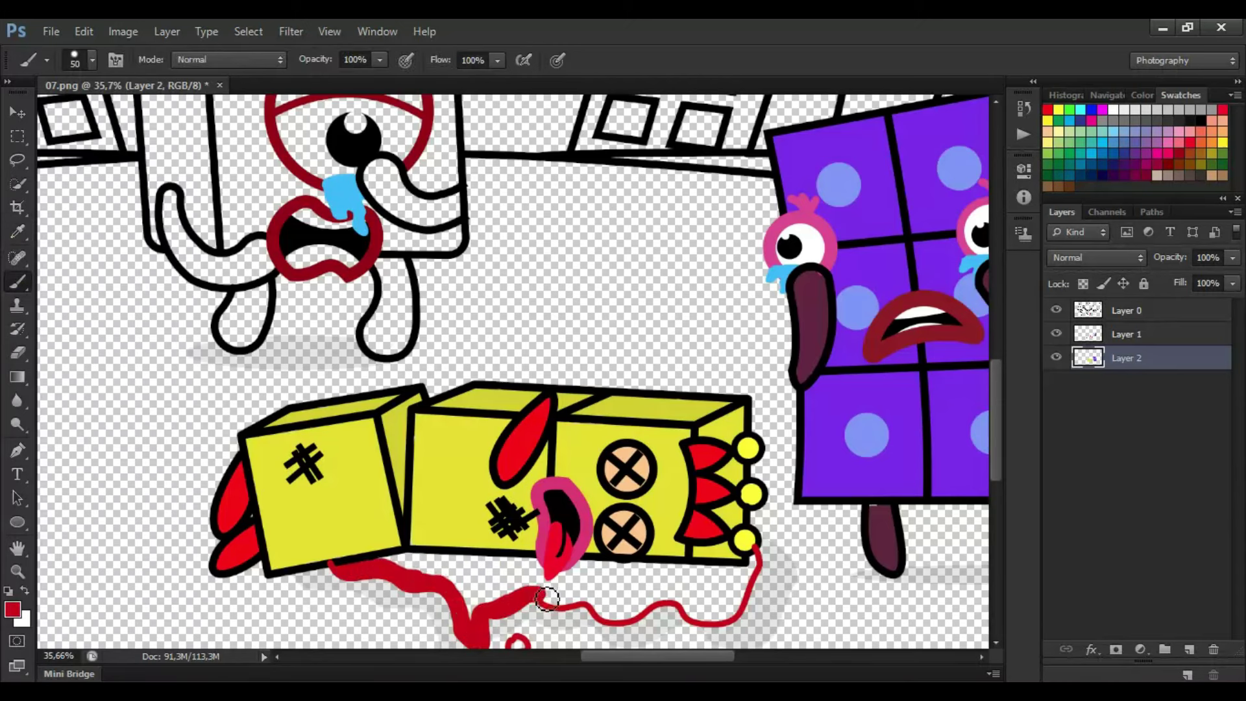
pyautogui.moveTo(681, 605)
pyautogui.mouseDown()
pyautogui.moveTo(757, 568)
pyautogui.moveTo(736, 580)
pyautogui.moveTo(592, 571)
pyautogui.moveTo(571, 585)
pyautogui.moveTo(414, 561)
pyautogui.moveTo(508, 581)
pyautogui.moveTo(475, 602)
pyautogui.mouseUp()
pyautogui.moveTo(620, 587)
pyautogui.mouseDown()
pyautogui.moveTo(730, 598)
pyautogui.moveTo(597, 602)
pyautogui.moveTo(706, 608)
pyautogui.mouseUp()
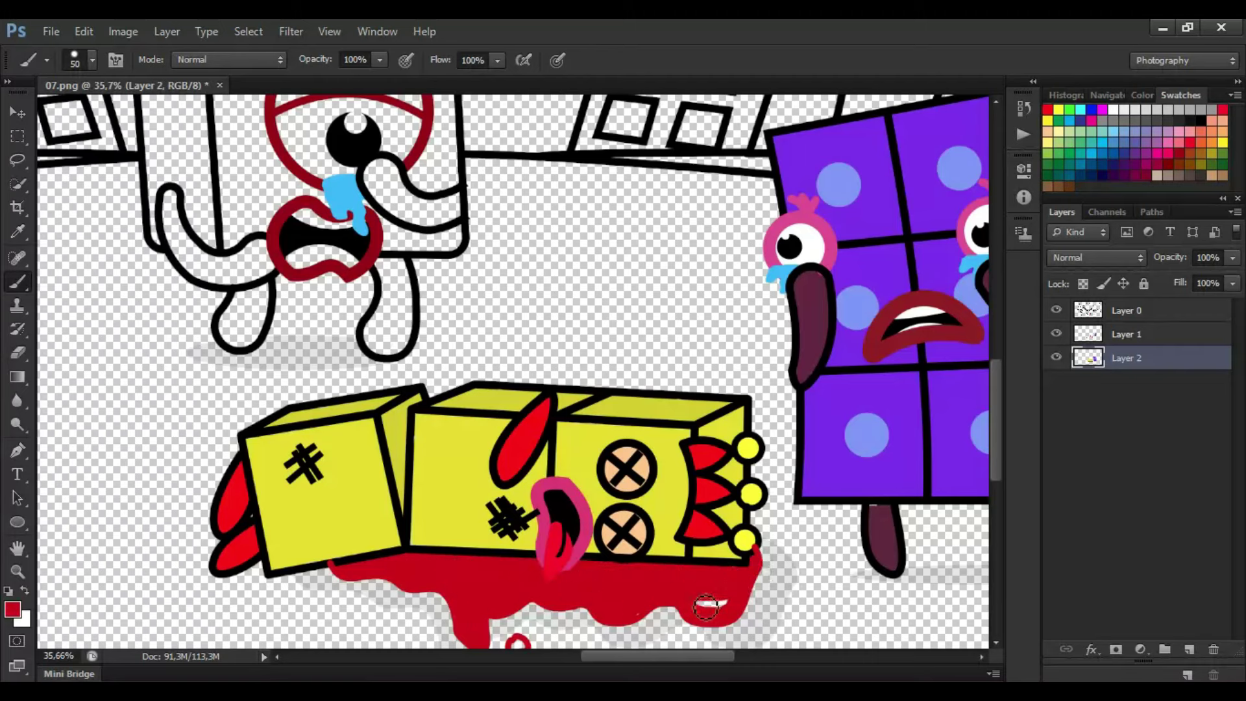
# Paint the white of the one-eyed block character's eye on Layer 1
pyautogui.scroll(-3, 998, 477)
pyautogui.moveTo(997, 433); pyautogui.dragTo(997, 368)
pyautogui.moveTo(675, 656); pyautogui.dragTo(644, 656)
pyautogui.click(1129, 335)
pyautogui.click(1114, 111)
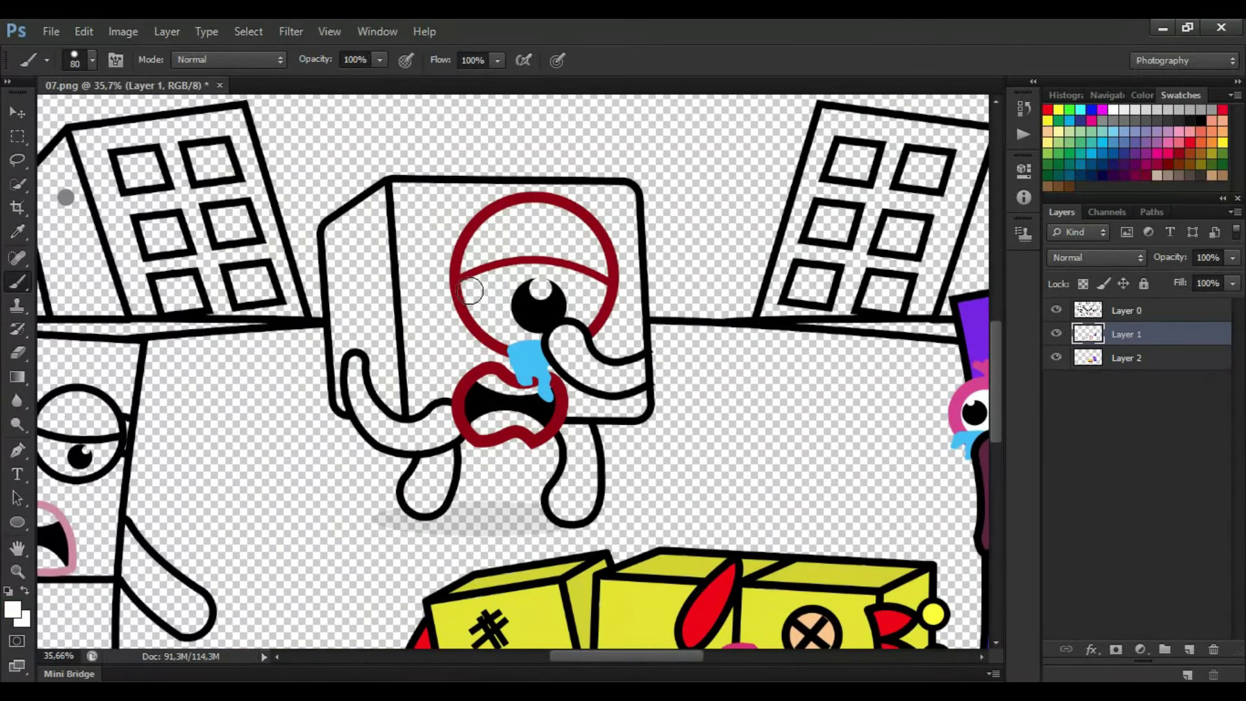
pyautogui.moveTo(592, 308)
pyautogui.mouseDown()
pyautogui.moveTo(561, 279)
pyautogui.moveTo(491, 281)
pyautogui.mouseUp()
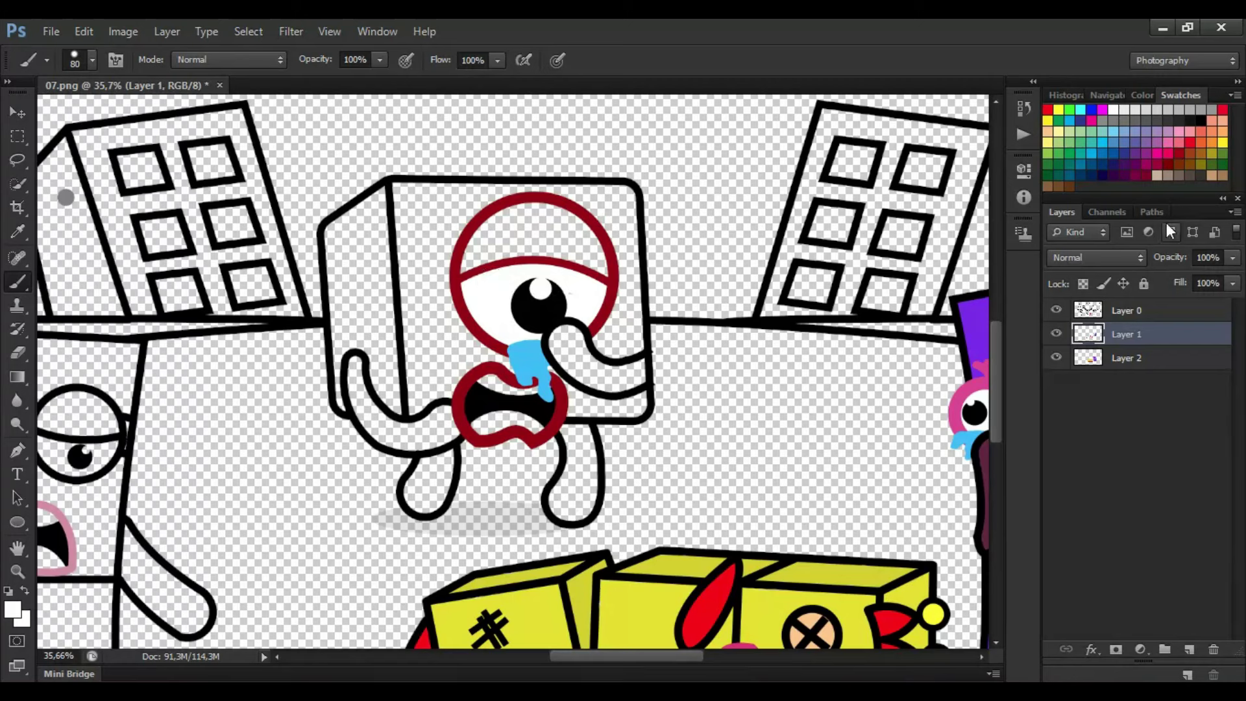
# Paint the one-eyed character's arms, legs and eyelid with the dark red sampled from its lips
pyautogui.keyDown('alt'); pyautogui.click(480, 426); pyautogui.keyUp('alt')
pyautogui.moveTo(557, 332)
pyautogui.mouseDown()
pyautogui.moveTo(585, 375)
pyautogui.moveTo(637, 373)
pyautogui.mouseUp()
pyautogui.moveTo(577, 344)
pyautogui.mouseDown()
pyautogui.moveTo(564, 492)
pyautogui.moveTo(574, 510)
pyautogui.moveTo(587, 448)
pyautogui.mouseUp()
pyautogui.moveTo(462, 455)
pyautogui.mouseDown()
pyautogui.moveTo(464, 481)
pyautogui.moveTo(414, 497)
pyautogui.moveTo(442, 422)
pyautogui.moveTo(380, 416)
pyautogui.moveTo(356, 375)
pyautogui.mouseUp()
pyautogui.press('[')
pyautogui.press('[')
pyautogui.moveTo(508, 259)
pyautogui.mouseDown()
pyautogui.moveTo(563, 258)
pyautogui.moveTo(607, 274)
pyautogui.moveTo(594, 240)
pyautogui.moveTo(516, 213)
pyautogui.moveTo(469, 257)
pyautogui.moveTo(558, 231)
pyautogui.mouseUp()
# Paint the one-eyed character's front face bright red on Layer 2
pyautogui.click(1129, 356)
pyautogui.press(']')
pyautogui.moveTo(401, 187)
pyautogui.mouseDown()
pyautogui.moveTo(411, 298)
pyautogui.moveTo(449, 377)
pyautogui.mouseUp()
pyautogui.moveTo(564, 404)
pyautogui.mouseDown()
pyautogui.moveTo(614, 409)
pyautogui.moveTo(634, 367)
pyautogui.moveTo(626, 200)
pyautogui.moveTo(421, 196)
pyautogui.moveTo(429, 301)
pyautogui.moveTo(454, 361)
pyautogui.moveTo(435, 223)
pyautogui.moveTo(610, 352)
pyautogui.mouseUp()
# Choose a slightly darker red and paint the one-eyed character's side face
pyautogui.click(13, 609)
pyautogui.click(812, 171)
pyautogui.press('[')
pyautogui.press('[')
pyautogui.press('[')
pyautogui.moveTo(399, 406); pyautogui.dragTo(391, 281)
pyautogui.moveTo(356, 222)
pyautogui.mouseDown()
pyautogui.moveTo(337, 284)
pyautogui.moveTo(346, 405)
pyautogui.moveTo(357, 348)
pyautogui.moveTo(374, 378)
pyautogui.moveTo(389, 373)
pyautogui.moveTo(380, 247)
pyautogui.moveTo(361, 326)
pyautogui.mouseUp()
# Fill the eyes and teeth of the character with glasses white on Layer 1
pyautogui.moveTo(568, 654); pyautogui.dragTo(515, 654)
pyautogui.moveTo(998, 391); pyautogui.dragTo(998, 429)
pyautogui.click(1127, 334)
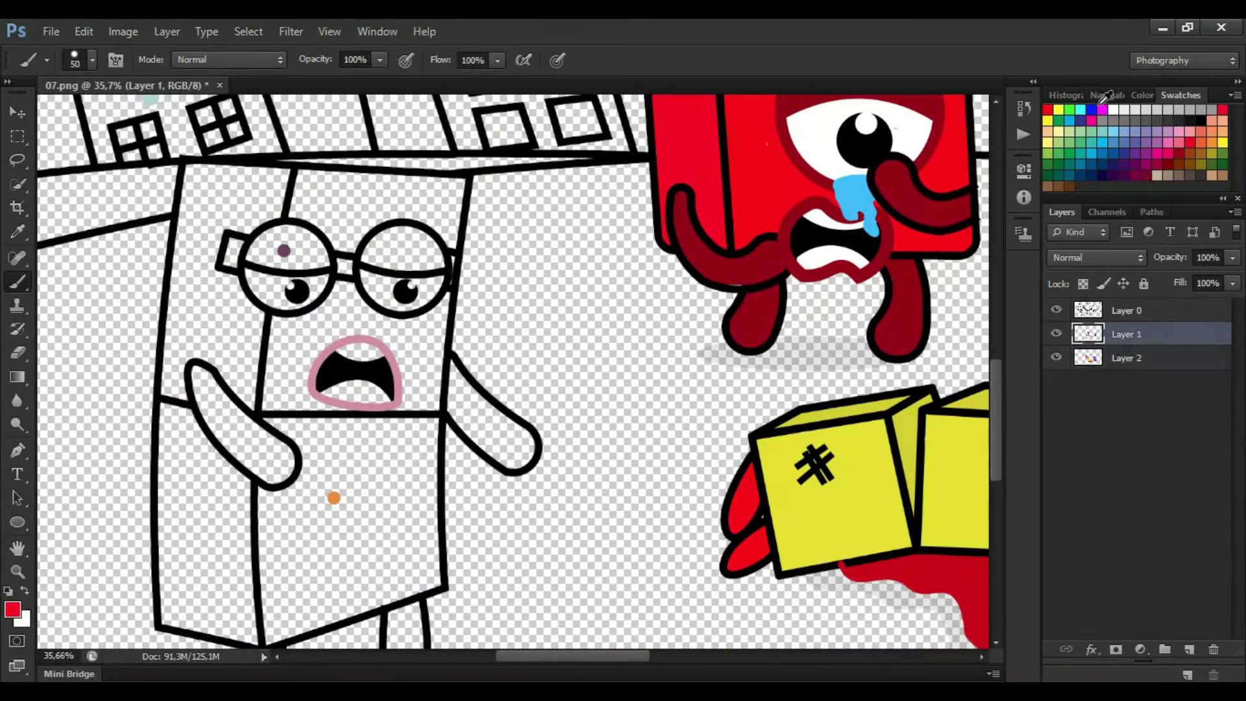
pyautogui.moveTo(379, 285); pyautogui.dragTo(435, 302)
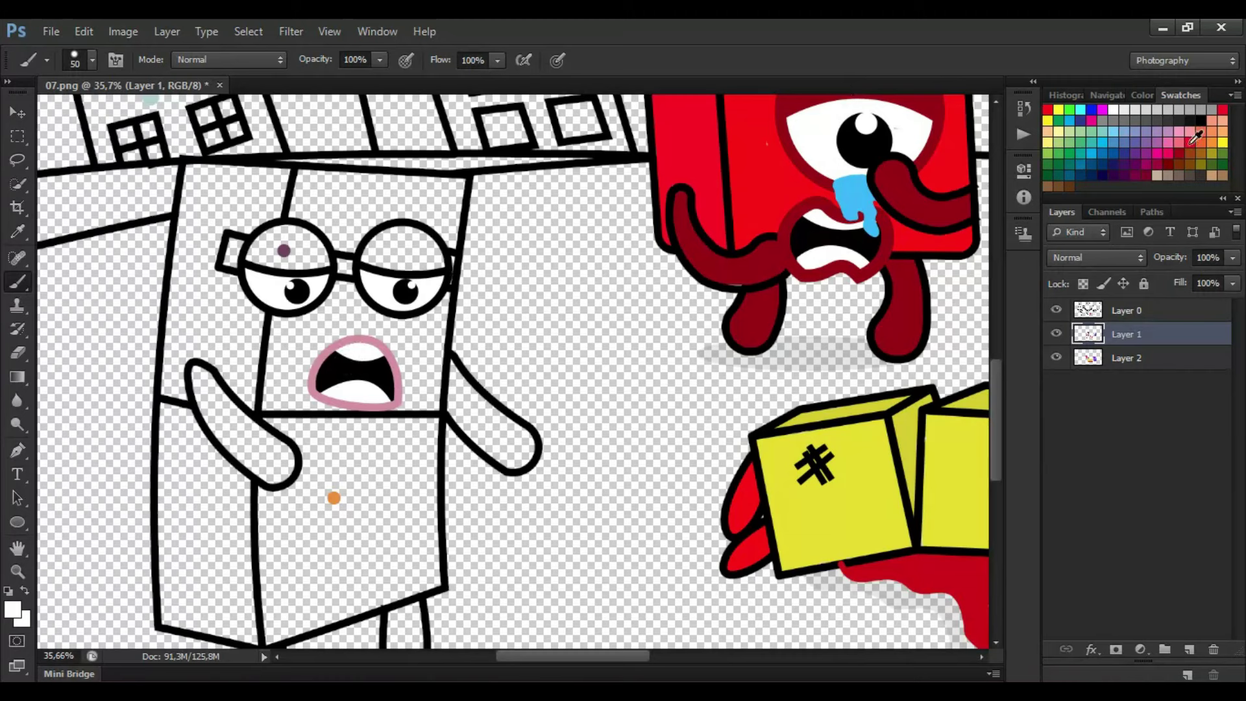
# Erase the purple marker dot from the glasses character's eyelid on Layer 0
pyautogui.click(1115, 311)
pyautogui.click(17, 353)
pyautogui.click(284, 250)
pyautogui.click(17, 281)
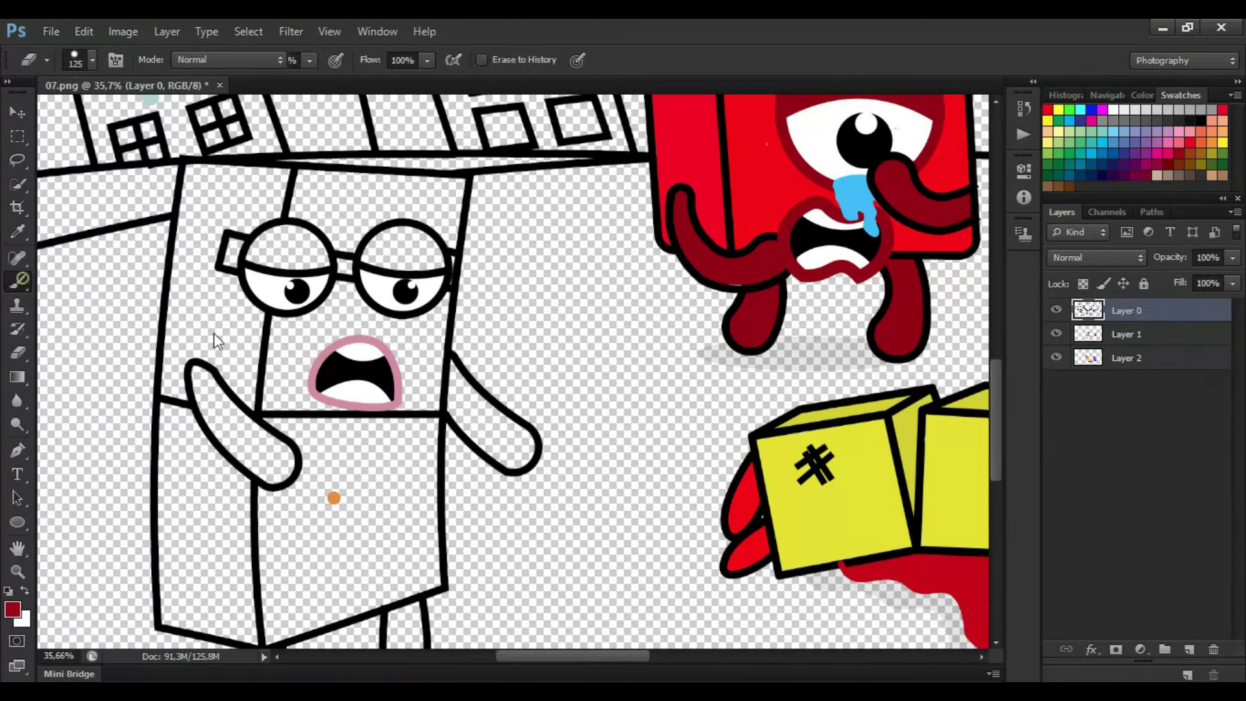
# Paint the glasses character's frames, eyelids and outstretched arm dark red on Layer 2
pyautogui.click(1136, 359)
pyautogui.moveTo(234, 268)
pyautogui.mouseDown()
pyautogui.moveTo(270, 241)
pyautogui.moveTo(322, 255)
pyautogui.moveTo(265, 266)
pyautogui.moveTo(374, 261)
pyautogui.moveTo(415, 242)
pyautogui.moveTo(445, 272)
pyautogui.moveTo(405, 252)
pyautogui.moveTo(450, 262)
pyautogui.mouseUp()
pyautogui.moveTo(476, 436)
pyautogui.mouseDown()
pyautogui.moveTo(520, 472)
pyautogui.moveTo(534, 442)
pyautogui.moveTo(478, 403)
pyautogui.moveTo(517, 448)
pyautogui.mouseUp()
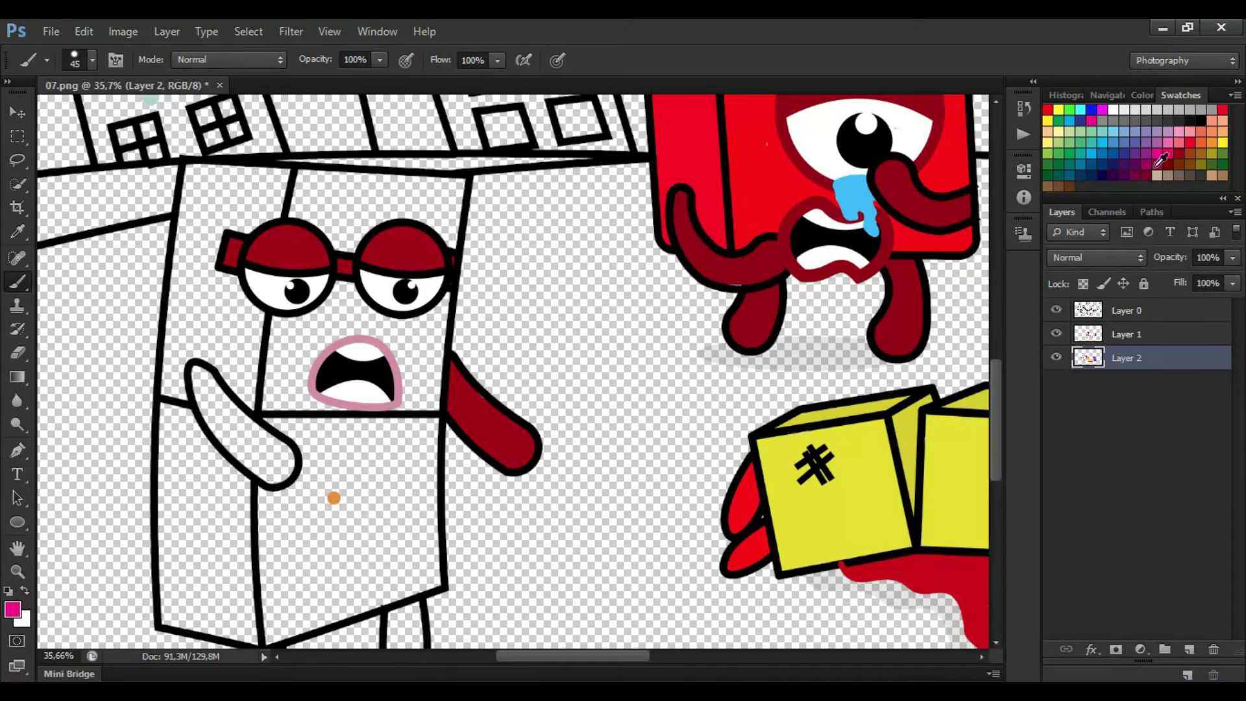
# Paint the glasses character's frames, eyelids, arms and legs purple on Layer 2
pyautogui.moveTo(260, 247)
pyautogui.mouseDown()
pyautogui.moveTo(324, 251)
pyautogui.moveTo(296, 271)
pyautogui.moveTo(297, 255)
pyautogui.moveTo(344, 270)
pyautogui.moveTo(377, 247)
pyautogui.moveTo(440, 256)
pyautogui.moveTo(387, 268)
pyautogui.moveTo(431, 266)
pyautogui.mouseUp()
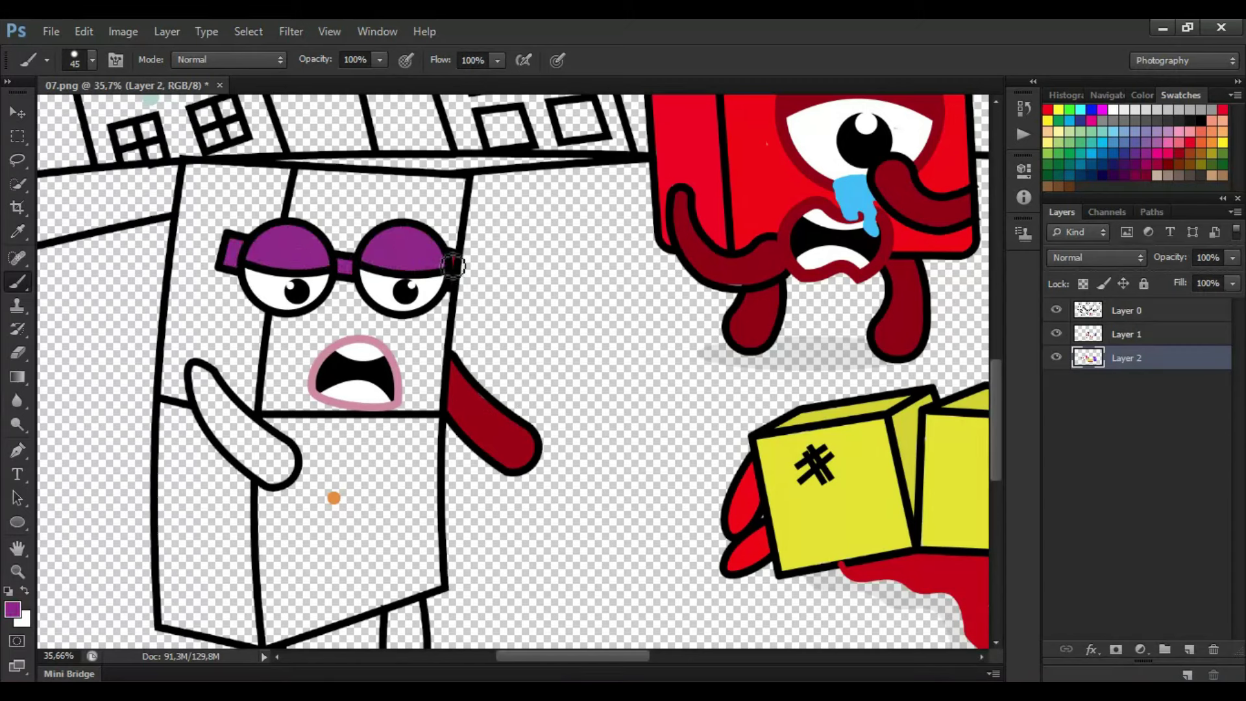
pyautogui.moveTo(503, 422); pyautogui.dragTo(482, 429)
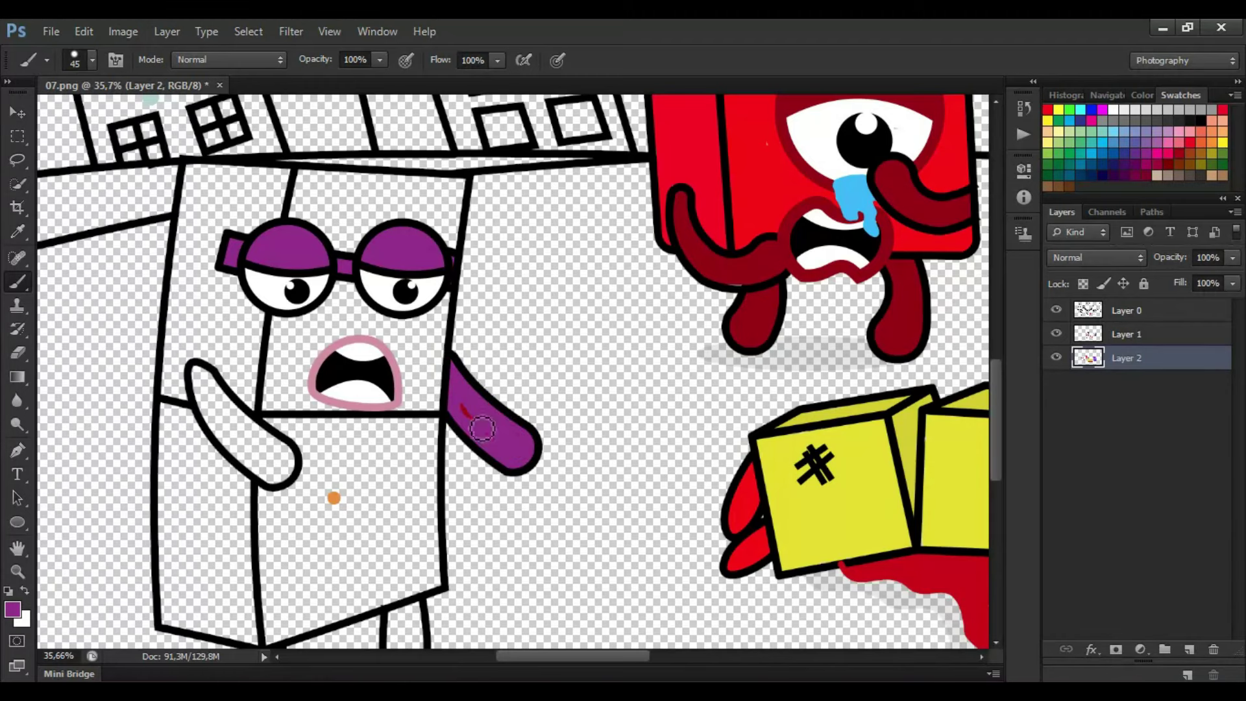
pyautogui.press(']')
pyautogui.moveTo(196, 371)
pyautogui.mouseDown()
pyautogui.moveTo(290, 461)
pyautogui.moveTo(274, 477)
pyautogui.moveTo(236, 455)
pyautogui.moveTo(198, 392)
pyautogui.moveTo(272, 464)
pyautogui.mouseUp()
pyautogui.scroll(-3, 272, 464)
pyautogui.moveTo(419, 496)
pyautogui.mouseDown()
pyautogui.moveTo(422, 535)
pyautogui.moveTo(399, 508)
pyautogui.mouseUp()
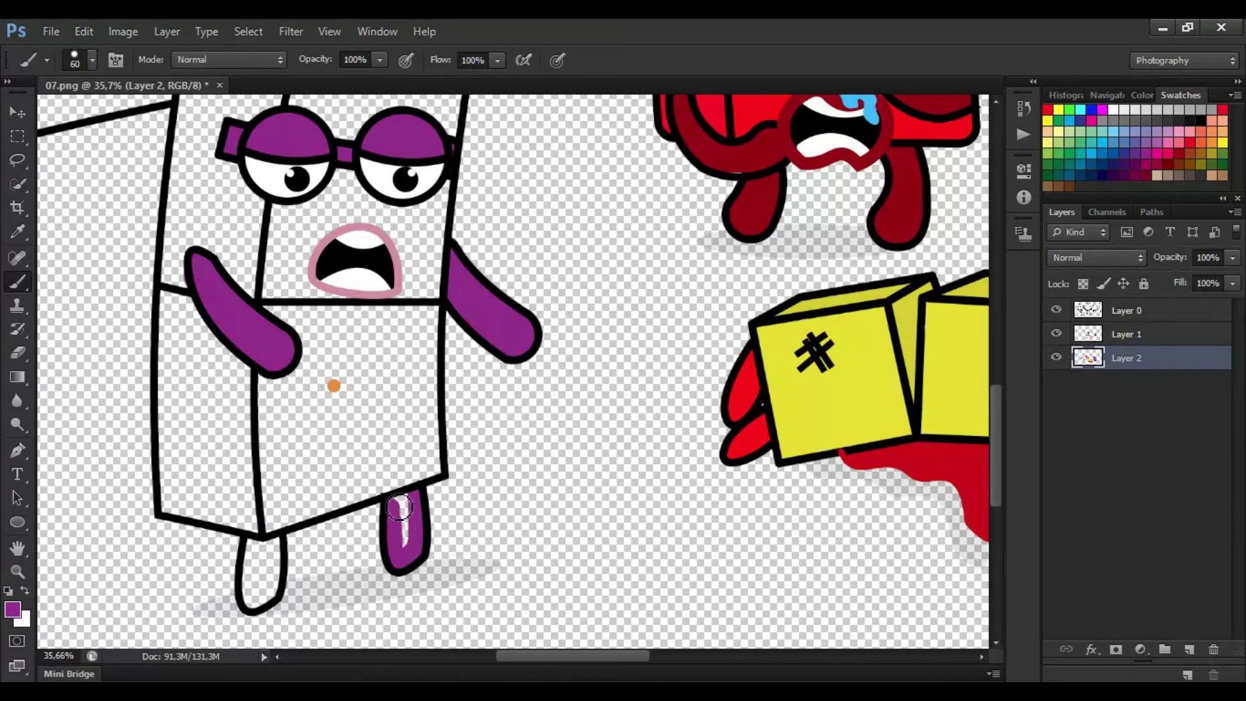
pyautogui.moveTo(263, 554); pyautogui.dragTo(262, 605)
# Add a new layer below Layer 2 and paint the glasses character's front faces in the orange sampled from its marker dot
pyautogui.click(18, 233)
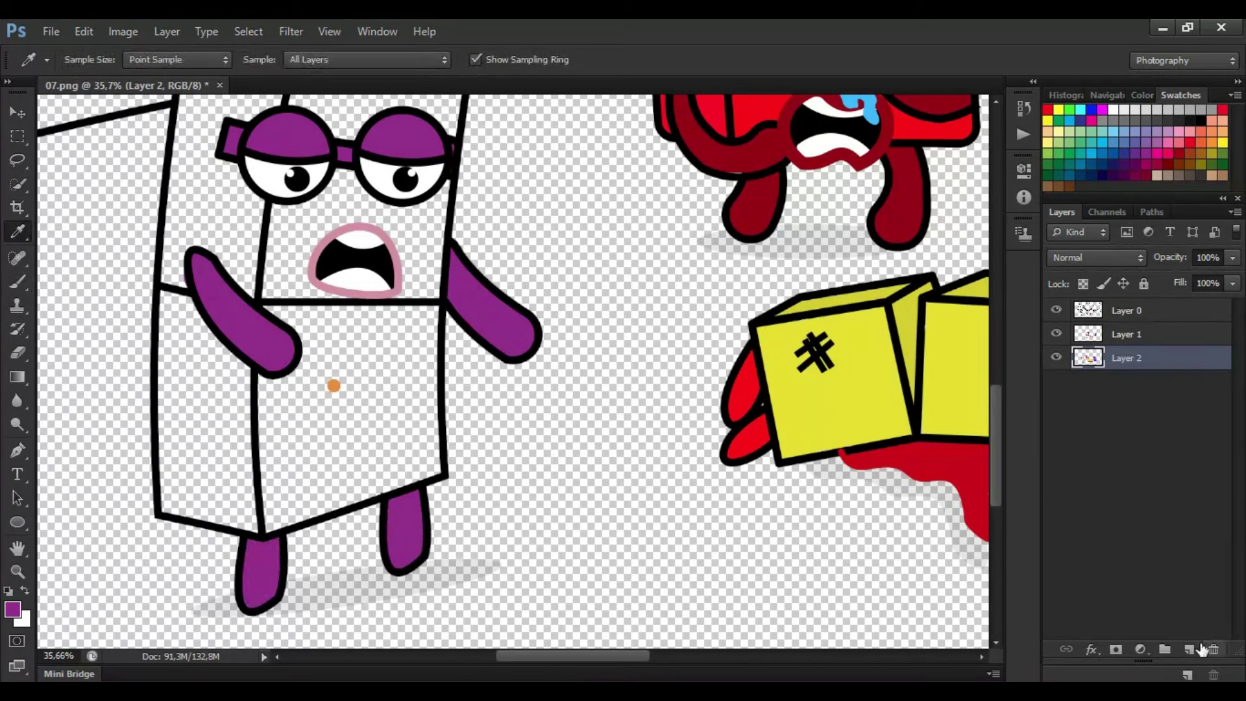
pyautogui.click(1191, 650)
pyautogui.moveTo(1149, 359); pyautogui.dragTo(1149, 390)
pyautogui.click(333, 386)
pyautogui.click(18, 282)
pyautogui.press(']')
pyautogui.press(']')
pyautogui.moveTo(431, 468)
pyautogui.mouseDown()
pyautogui.moveTo(279, 513)
pyautogui.moveTo(263, 374)
pyautogui.moveTo(282, 206)
pyautogui.moveTo(423, 344)
pyautogui.moveTo(435, 179)
pyautogui.moveTo(409, 438)
pyautogui.moveTo(285, 390)
pyautogui.moveTo(383, 259)
pyautogui.moveTo(292, 247)
pyautogui.moveTo(315, 268)
pyautogui.moveTo(338, 415)
pyautogui.moveTo(344, 312)
pyautogui.mouseUp()
pyautogui.press(']')
pyautogui.scroll(3, 344, 324)
pyautogui.moveTo(301, 185)
pyautogui.mouseDown()
pyautogui.moveTo(304, 213)
pyautogui.moveTo(330, 237)
pyautogui.moveTo(438, 240)
pyautogui.moveTo(449, 204)
pyautogui.moveTo(384, 195)
pyautogui.moveTo(403, 218)
pyautogui.mouseUp()
# Choose a deeper orange and paint the glasses character's side faces
pyautogui.click(12, 610)
pyautogui.click(789, 177)
pyautogui.moveTo(289, 185)
pyautogui.mouseDown()
pyautogui.moveTo(279, 227)
pyautogui.moveTo(224, 305)
pyautogui.moveTo(243, 403)
pyautogui.moveTo(246, 633)
pyautogui.mouseUp()
pyautogui.scroll(-2, 245, 633)
pyautogui.moveTo(243, 581)
pyautogui.mouseDown()
pyautogui.moveTo(253, 588)
pyautogui.moveTo(191, 568)
pyautogui.moveTo(170, 466)
pyautogui.moveTo(187, 208)
pyautogui.mouseUp()
pyautogui.moveTo(189, 148)
pyautogui.mouseDown()
pyautogui.moveTo(264, 130)
pyautogui.moveTo(208, 153)
pyautogui.moveTo(214, 312)
pyautogui.moveTo(188, 519)
pyautogui.moveTo(211, 392)
pyautogui.mouseUp()
pyautogui.press(']')
pyautogui.press(']')
pyautogui.press(']')
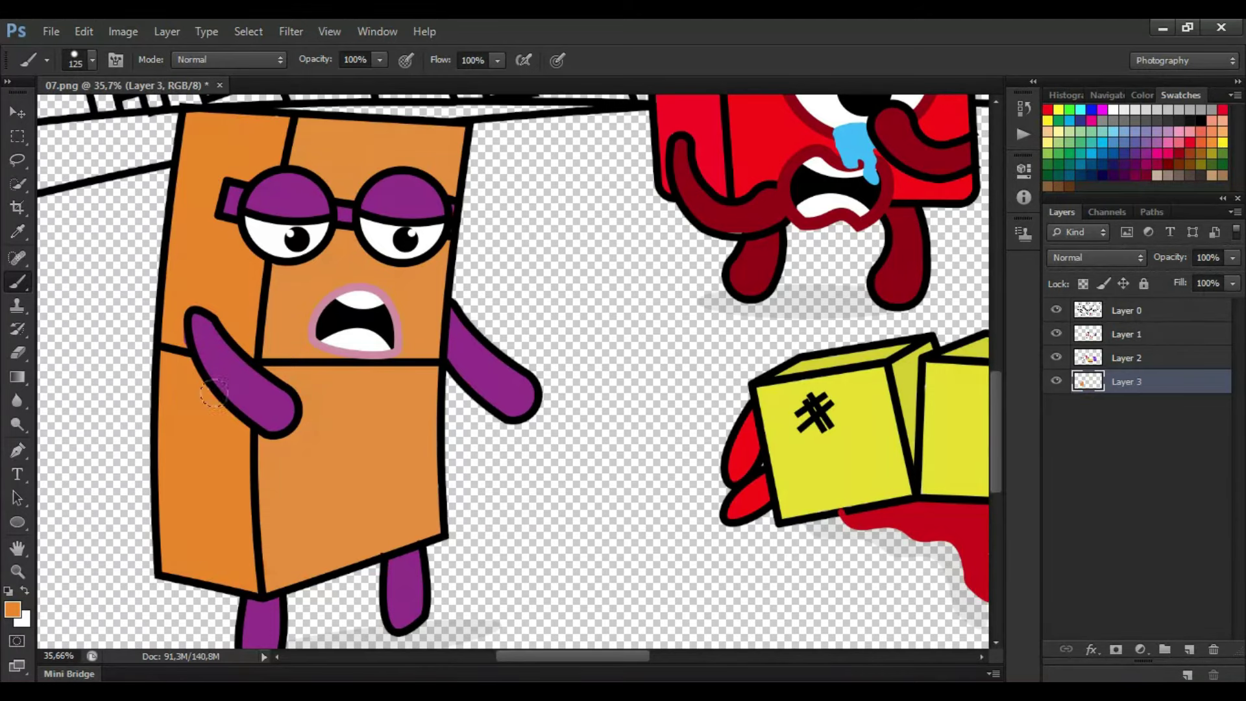
# Paint the leftmost background building in the colour sampled from its marker dot
pyautogui.scroll(-6, 882, 543)
pyautogui.scroll(7, 222, 306)
pyautogui.click(17, 232)
pyautogui.click(264, 251)
pyautogui.click(18, 282)
pyautogui.press('[')
pyautogui.press('[')
pyautogui.press('[')
pyautogui.moveTo(77, 272)
pyautogui.mouseDown()
pyautogui.moveTo(90, 363)
pyautogui.moveTo(207, 365)
pyautogui.moveTo(347, 331)
pyautogui.moveTo(351, 254)
pyautogui.moveTo(246, 211)
pyautogui.moveTo(90, 260)
pyautogui.moveTo(337, 315)
pyautogui.moveTo(115, 331)
pyautogui.moveTo(162, 273)
pyautogui.moveTo(324, 234)
pyautogui.moveTo(130, 241)
pyautogui.mouseUp()
# Sample the next background building's marker dot and fill that building's walls with its colour
pyautogui.scroll(3, 130, 241)
pyautogui.click(18, 232)
pyautogui.click(563, 361)
pyautogui.click(18, 281)
pyautogui.moveTo(423, 443); pyautogui.dragTo(384, 265)
pyautogui.moveTo(365, 205)
pyautogui.mouseDown()
pyautogui.moveTo(477, 153)
pyautogui.moveTo(571, 146)
pyautogui.moveTo(640, 257)
pyautogui.moveTo(677, 365)
pyautogui.mouseUp()
pyautogui.moveTo(694, 420)
pyautogui.mouseDown()
pyautogui.moveTo(473, 423)
pyautogui.moveTo(660, 395)
pyautogui.moveTo(605, 359)
pyautogui.moveTo(426, 362)
pyautogui.moveTo(426, 331)
pyautogui.moveTo(513, 273)
pyautogui.moveTo(545, 205)
pyautogui.moveTo(513, 167)
pyautogui.moveTo(451, 170)
pyautogui.mouseUp()
# Paint the two background buildings with plain square windows, one on each side of the scene, in the sampled grey
pyautogui.moveTo(507, 656); pyautogui.dragTo(552, 654)
pyautogui.press('i')
pyautogui.click(539, 290)
pyautogui.press('b')
pyautogui.moveTo(508, 267)
pyautogui.mouseDown()
pyautogui.moveTo(538, 399)
pyautogui.moveTo(784, 411)
pyautogui.moveTo(730, 247)
pyautogui.moveTo(613, 208)
pyautogui.moveTo(539, 364)
pyautogui.moveTo(593, 346)
pyautogui.moveTo(633, 363)
pyautogui.moveTo(659, 331)
pyautogui.moveTo(681, 253)
pyautogui.moveTo(752, 381)
pyautogui.mouseUp()
pyautogui.moveTo(590, 656); pyautogui.dragTo(734, 654)
pyautogui.moveTo(470, 207)
pyautogui.mouseDown()
pyautogui.moveTo(400, 415)
pyautogui.moveTo(594, 409)
pyautogui.moveTo(672, 374)
pyautogui.moveTo(678, 250)
pyautogui.moveTo(561, 214)
pyautogui.moveTo(483, 224)
pyautogui.moveTo(581, 385)
pyautogui.moveTo(629, 344)
pyautogui.moveTo(455, 312)
pyautogui.moveTo(487, 243)
pyautogui.mouseUp()
pyautogui.press('[')
pyautogui.press('[')
pyautogui.press(']')
pyautogui.press(']')
pyautogui.press(']')
# Sample the pale teal and paint the walls of the tall building behind the purple character around its four-pane windows
pyautogui.moveTo(621, 655); pyautogui.dragTo(671, 653)
pyautogui.keyDown('alt'); pyautogui.click(644, 370); pyautogui.keyUp('alt')
pyautogui.press('[')
pyautogui.press('[')
pyautogui.press('[')
pyautogui.moveTo(495, 355)
pyautogui.mouseDown()
pyautogui.moveTo(570, 343)
pyautogui.moveTo(652, 418)
pyautogui.moveTo(747, 428)
pyautogui.moveTo(784, 187)
pyautogui.moveTo(649, 152)
pyautogui.moveTo(552, 208)
pyautogui.moveTo(500, 351)
pyautogui.moveTo(565, 322)
pyautogui.mouseUp()
pyautogui.press(']')
pyautogui.press(']')
pyautogui.press(']')
pyautogui.moveTo(565, 322)
pyautogui.mouseDown()
pyautogui.moveTo(699, 408)
pyautogui.moveTo(734, 228)
pyautogui.moveTo(681, 162)
pyautogui.moveTo(650, 272)
pyautogui.moveTo(621, 206)
pyautogui.moveTo(555, 271)
pyautogui.mouseUp()
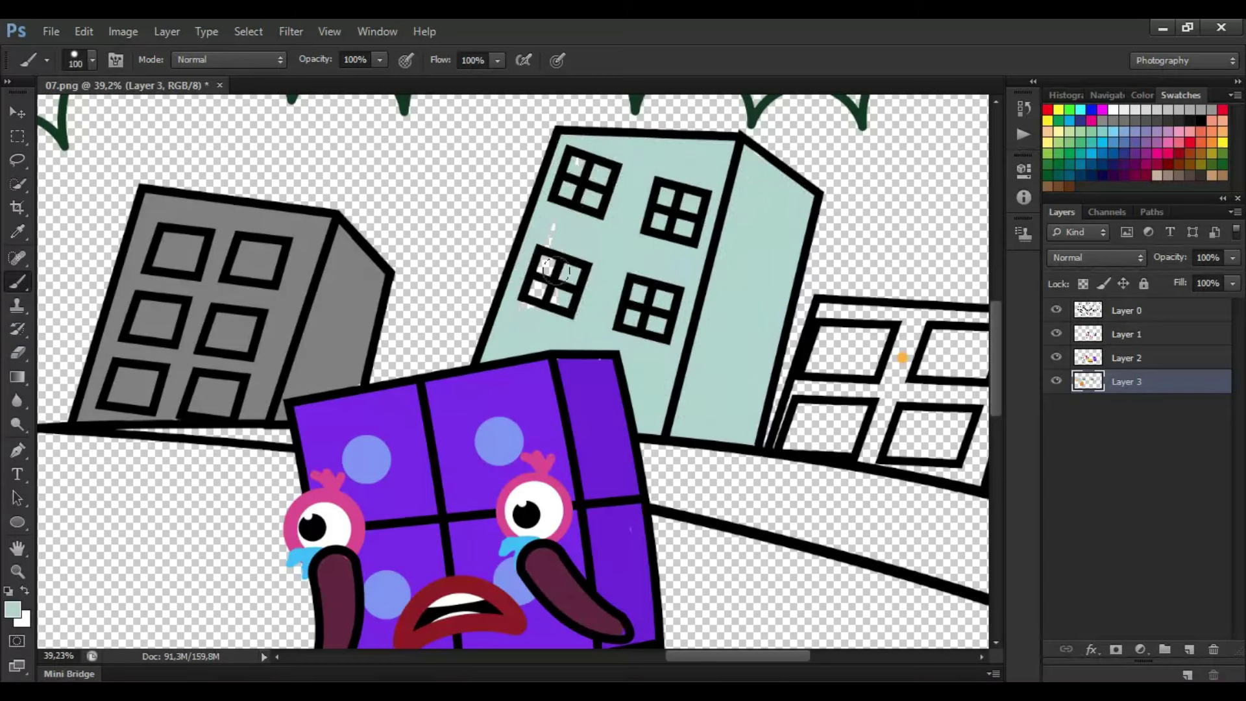
# Sample the orange marker dot and paint the low rightmost building with that colour
pyautogui.click(13, 233)
pyautogui.click(902, 357)
pyautogui.click(17, 281)
pyautogui.moveTo(788, 657); pyautogui.dragTo(813, 658)
pyautogui.moveTo(624, 437)
pyautogui.mouseDown()
pyautogui.moveTo(688, 305)
pyautogui.moveTo(869, 315)
pyautogui.moveTo(921, 416)
pyautogui.moveTo(864, 493)
pyautogui.moveTo(633, 442)
pyautogui.moveTo(889, 471)
pyautogui.moveTo(746, 412)
pyautogui.moveTo(822, 340)
pyautogui.moveTo(675, 382)
pyautogui.moveTo(696, 366)
pyautogui.moveTo(837, 398)
pyautogui.mouseUp()
pyautogui.press(']')
pyautogui.press(']')
pyautogui.scroll(-3, 721, 362)
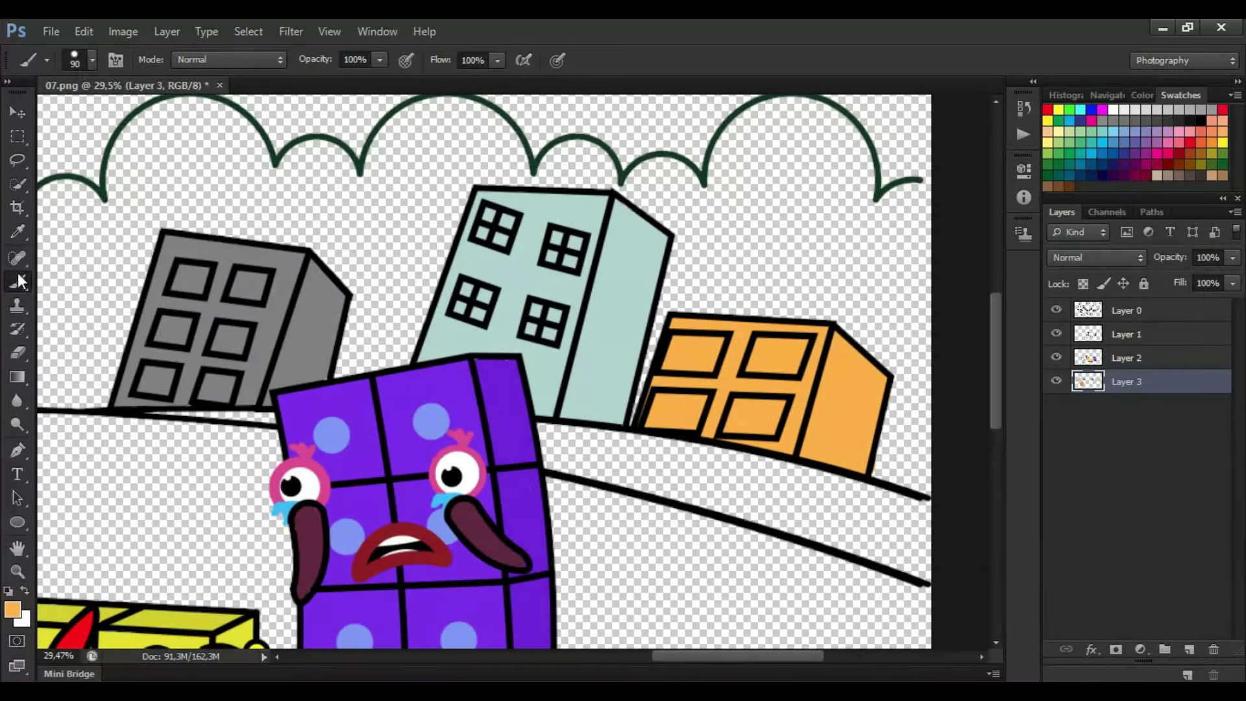
# Sample a grey and choose a lighter shade of it as the foreground colour for the sidewalk
pyautogui.click(18, 232)
pyautogui.click(200, 250)
pyautogui.click(12, 610)
pyautogui.click(381, 279)
pyautogui.click(811, 171)
pyautogui.click(17, 281)
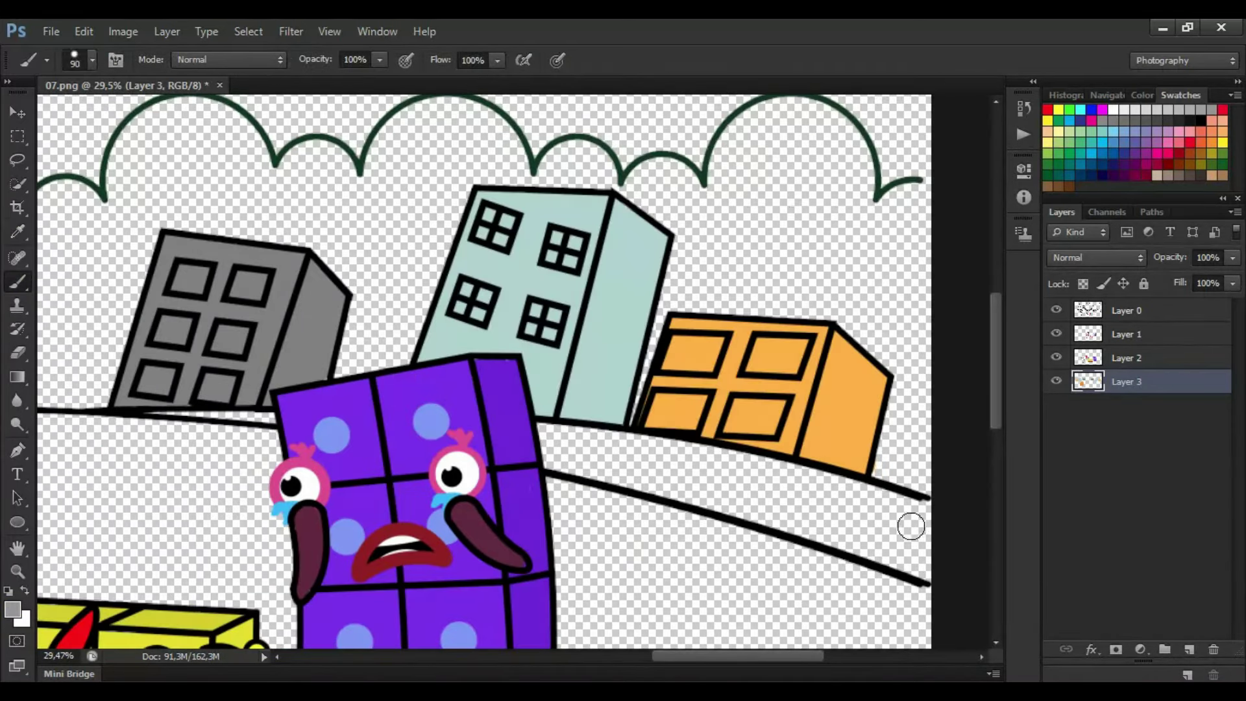
# Add a new layer beneath the buildings and paint the curved sidewalk strip light grey across the whole scene
pyautogui.click(1192, 650)
pyautogui.moveTo(927, 512)
pyautogui.mouseDown()
pyautogui.moveTo(656, 446)
pyautogui.moveTo(628, 473)
pyautogui.moveTo(804, 521)
pyautogui.moveTo(724, 476)
pyautogui.mouseUp()
pyautogui.moveTo(696, 657); pyautogui.dragTo(632, 656)
pyautogui.press('[')
pyautogui.press('[')
pyautogui.press('[')
pyautogui.press('[')
pyautogui.moveTo(620, 421); pyautogui.dragTo(494, 408)
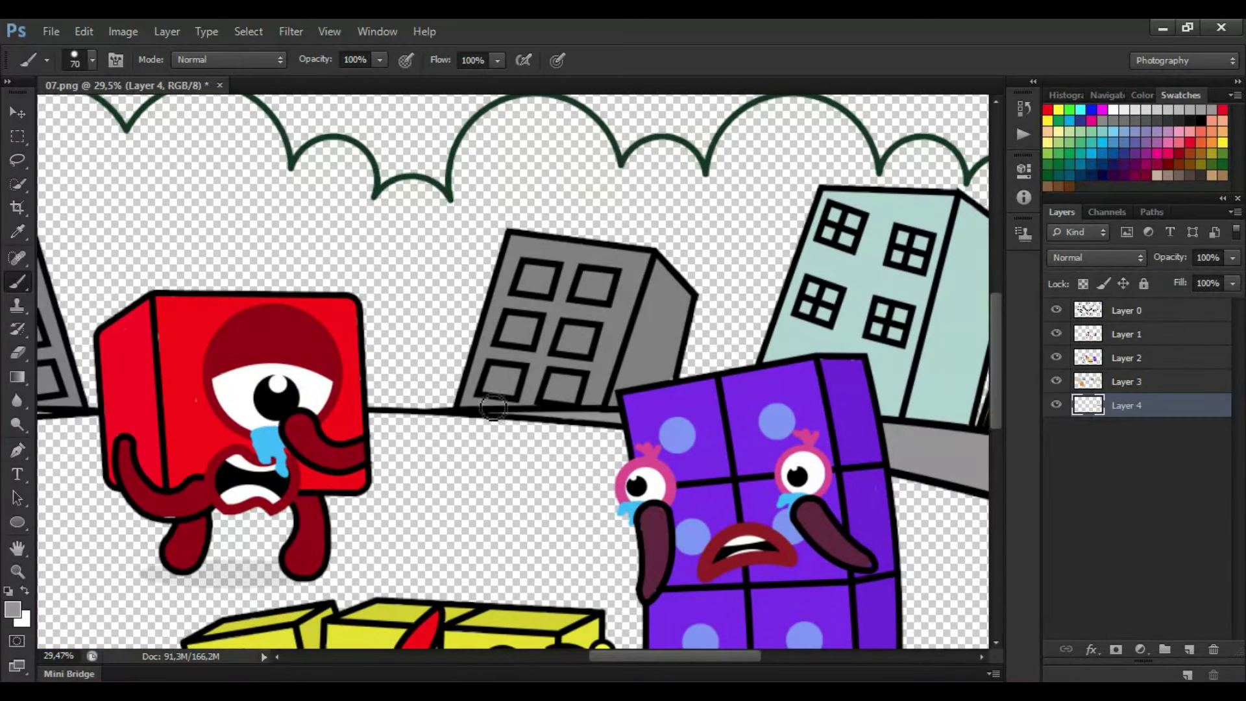
pyautogui.hscroll(-5, 494, 407)
pyautogui.hscroll(-5, 323, 421)
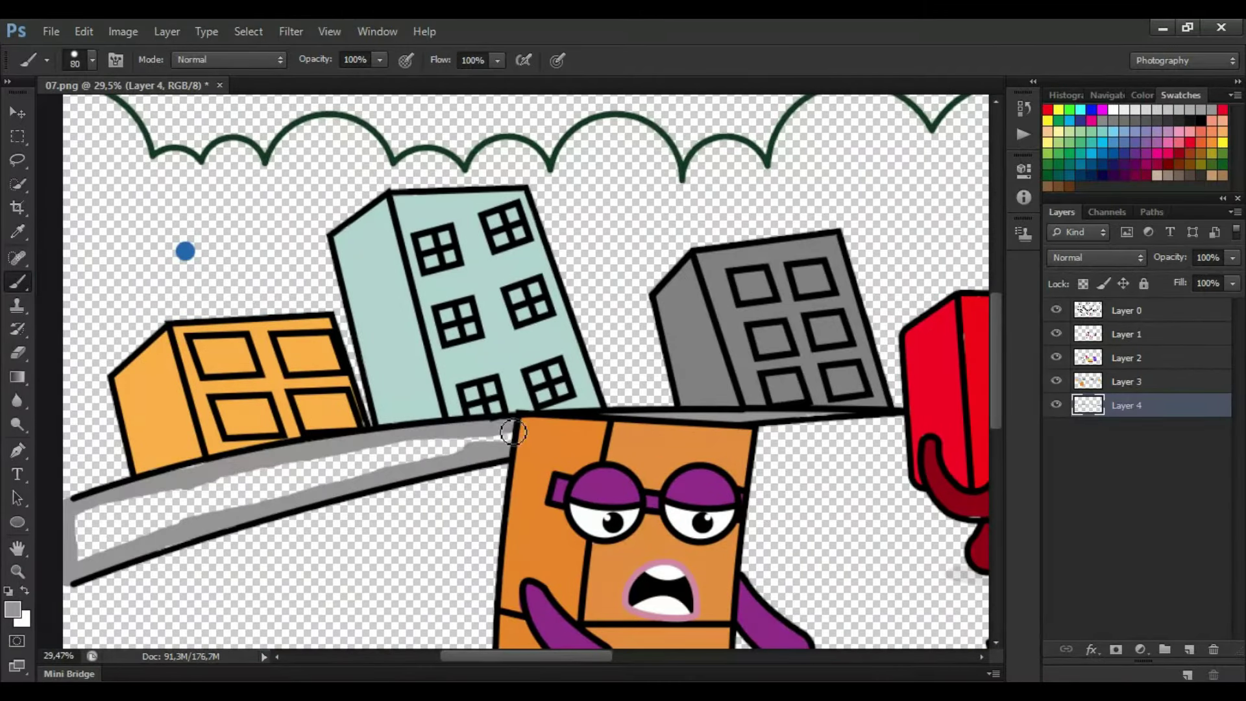
pyautogui.moveTo(344, 463); pyautogui.dragTo(98, 513)
# Sample the dark slate blue road colour and paint the road on a new layer beneath the sidewalk layer
pyautogui.scroll(-1, 267, 457)
pyautogui.moveTo(996, 406); pyautogui.dragTo(991, 477)
pyautogui.moveTo(618, 655); pyautogui.dragTo(770, 657)
pyautogui.click(17, 232)
pyautogui.click(945, 507)
pyautogui.click(18, 282)
pyautogui.click(1189, 649)
pyautogui.moveTo(1156, 413); pyautogui.dragTo(1163, 489)
pyautogui.moveTo(950, 321)
pyautogui.mouseDown()
pyautogui.moveTo(935, 535)
pyautogui.moveTo(690, 578)
pyautogui.moveTo(557, 565)
pyautogui.moveTo(916, 541)
pyautogui.moveTo(503, 533)
pyautogui.moveTo(872, 505)
pyautogui.moveTo(595, 480)
pyautogui.moveTo(843, 458)
pyautogui.moveTo(589, 431)
pyautogui.moveTo(895, 420)
pyautogui.moveTo(642, 370)
pyautogui.moveTo(843, 354)
pyautogui.moveTo(802, 322)
pyautogui.moveTo(714, 295)
pyautogui.moveTo(747, 278)
pyautogui.mouseUp()
pyautogui.moveTo(392, 574)
pyautogui.mouseDown()
pyautogui.moveTo(78, 559)
pyautogui.moveTo(78, 512)
pyautogui.moveTo(500, 448)
pyautogui.moveTo(471, 377)
pyautogui.moveTo(78, 389)
pyautogui.moveTo(364, 305)
pyautogui.moveTo(169, 272)
pyautogui.moveTo(462, 202)
pyautogui.moveTo(357, 185)
pyautogui.mouseUp()
pyautogui.moveTo(640, 657); pyautogui.dragTo(503, 657)
pyautogui.moveTo(587, 353)
pyautogui.mouseDown()
pyautogui.moveTo(623, 454)
pyautogui.moveTo(601, 558)
pyautogui.moveTo(299, 584)
pyautogui.moveTo(71, 342)
pyautogui.moveTo(363, 259)
pyautogui.moveTo(467, 529)
pyautogui.moveTo(455, 552)
pyautogui.moveTo(407, 519)
pyautogui.moveTo(110, 455)
pyautogui.moveTo(127, 344)
pyautogui.moveTo(156, 292)
pyautogui.moveTo(380, 263)
pyautogui.mouseUp()
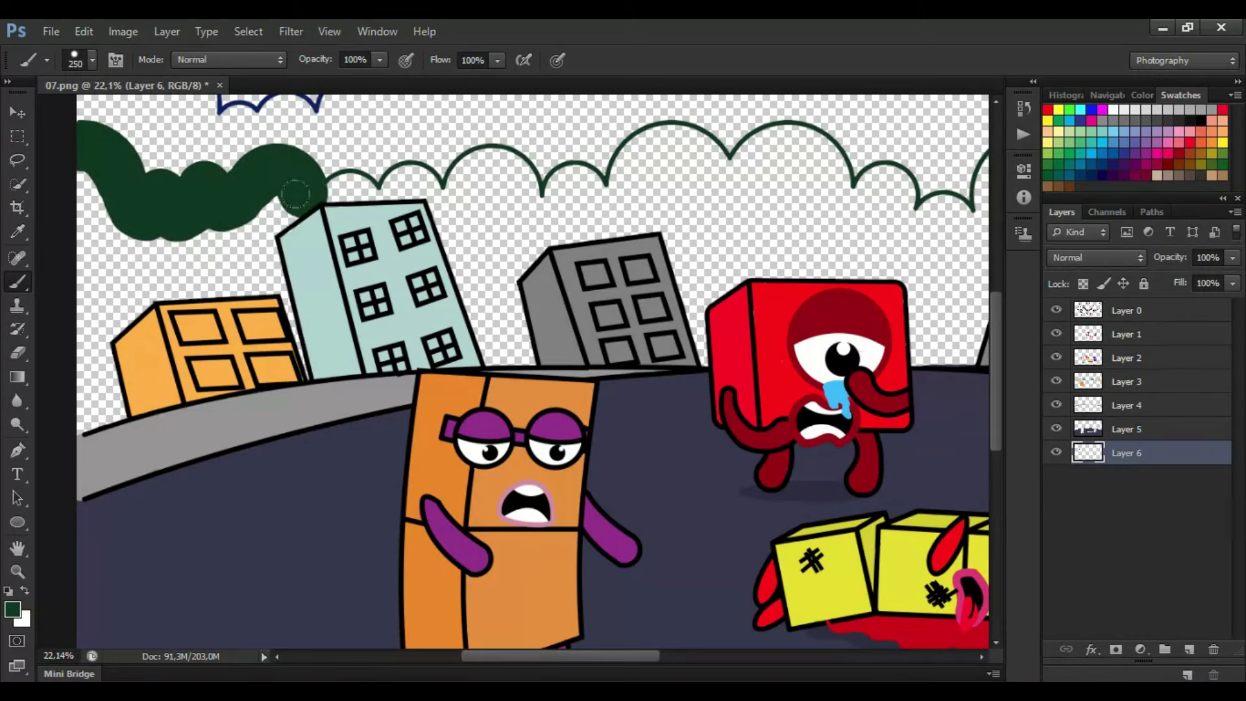
# Paint the tree line behind the left and central buildings dark green on Layer 6
pyautogui.moveTo(567, 202)
pyautogui.mouseDown()
pyautogui.moveTo(629, 191)
pyautogui.moveTo(626, 159)
pyautogui.moveTo(670, 138)
pyautogui.moveTo(726, 174)
pyautogui.mouseUp()
pyautogui.moveTo(818, 180)
pyautogui.mouseDown()
pyautogui.moveTo(863, 181)
pyautogui.moveTo(885, 215)
pyautogui.mouseUp()
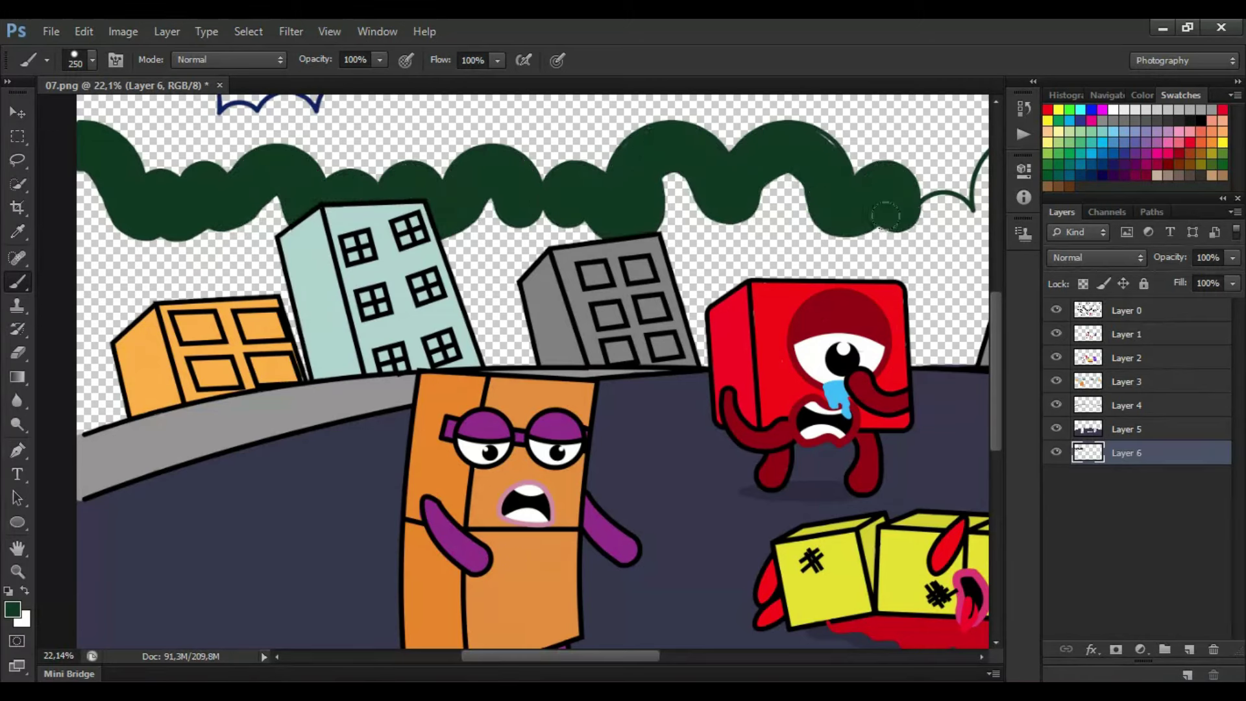
pyautogui.press(']')
pyautogui.press(']')
pyautogui.moveTo(111, 195)
pyautogui.mouseDown()
pyautogui.moveTo(117, 324)
pyautogui.moveTo(259, 272)
pyautogui.moveTo(675, 315)
pyautogui.moveTo(775, 208)
pyautogui.mouseUp()
pyautogui.moveTo(823, 150)
pyautogui.mouseDown()
pyautogui.moveTo(934, 298)
pyautogui.moveTo(974, 273)
pyautogui.mouseUp()
pyautogui.moveTo(601, 658); pyautogui.dragTo(684, 658)
pyautogui.moveTo(601, 211)
pyautogui.mouseDown()
pyautogui.moveTo(609, 145)
pyautogui.moveTo(657, 187)
pyautogui.moveTo(723, 195)
pyautogui.moveTo(777, 168)
pyautogui.moveTo(751, 279)
pyautogui.mouseUp()
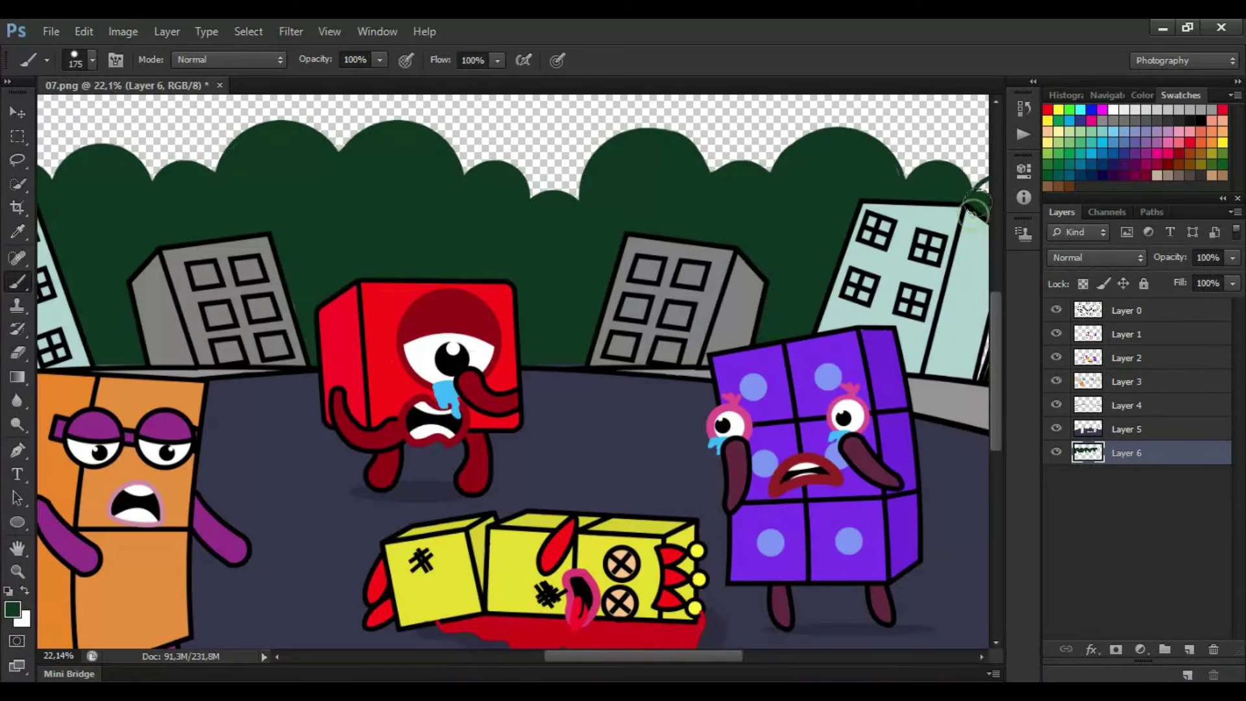
# Extend the dark green tree line behind the teal and orange buildings to the scene's right edge
pyautogui.moveTo(736, 657); pyautogui.dragTo(783, 669)
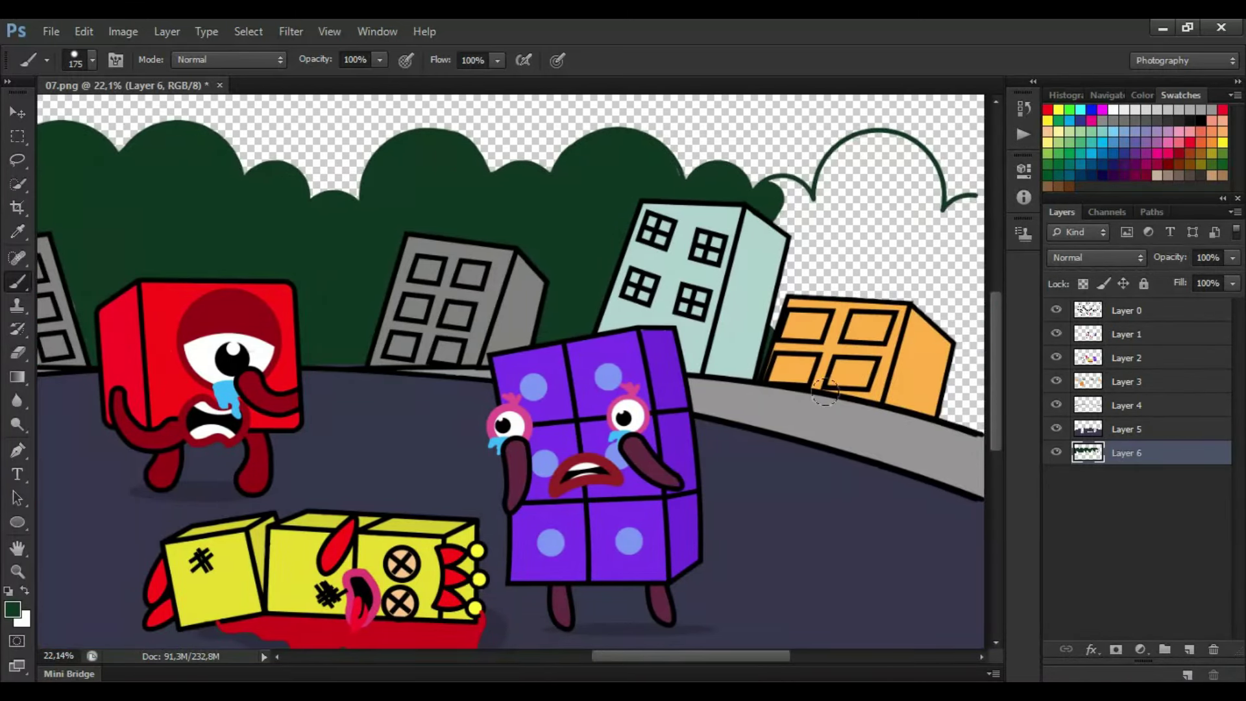
pyautogui.moveTo(919, 178)
pyautogui.mouseDown()
pyautogui.moveTo(954, 225)
pyautogui.moveTo(967, 209)
pyautogui.moveTo(949, 272)
pyautogui.mouseUp()
pyautogui.moveTo(795, 246); pyautogui.dragTo(885, 263)
pyautogui.scroll(1, 796, 509)
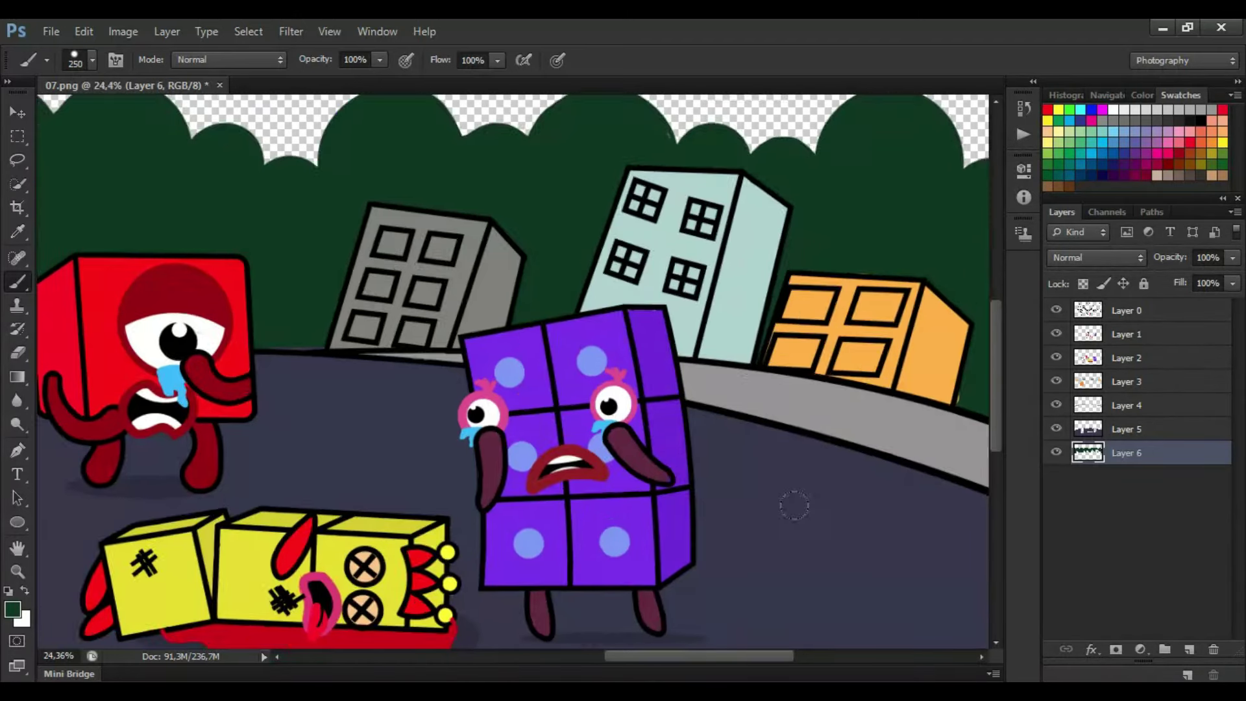
# Sample the navy cloud colour and paint the central and right-hand clouds on a new layer beneath the trees
pyautogui.scroll(-3, 796, 509)
pyautogui.click(17, 232)
pyautogui.click(1190, 650)
pyautogui.press('b')
pyautogui.moveTo(995, 309); pyautogui.dragTo(979, 283)
pyautogui.moveTo(919, 139)
pyautogui.mouseDown()
pyautogui.moveTo(851, 198)
pyautogui.moveTo(753, 253)
pyautogui.moveTo(692, 188)
pyautogui.moveTo(562, 178)
pyautogui.mouseUp()
pyautogui.moveTo(482, 203)
pyautogui.mouseDown()
pyautogui.moveTo(457, 214)
pyautogui.moveTo(432, 193)
pyautogui.moveTo(372, 211)
pyautogui.moveTo(329, 151)
pyautogui.moveTo(284, 158)
pyautogui.moveTo(229, 224)
pyautogui.moveTo(214, 199)
pyautogui.moveTo(182, 219)
pyautogui.mouseUp()
pyautogui.moveTo(119, 174)
pyautogui.mouseDown()
pyautogui.moveTo(364, 267)
pyautogui.moveTo(803, 261)
pyautogui.mouseUp()
pyautogui.moveTo(681, 658); pyautogui.dragTo(603, 659)
# Paint the remaining clouds above the left-hand buildings navy on Layer 0
pyautogui.click(18, 353)
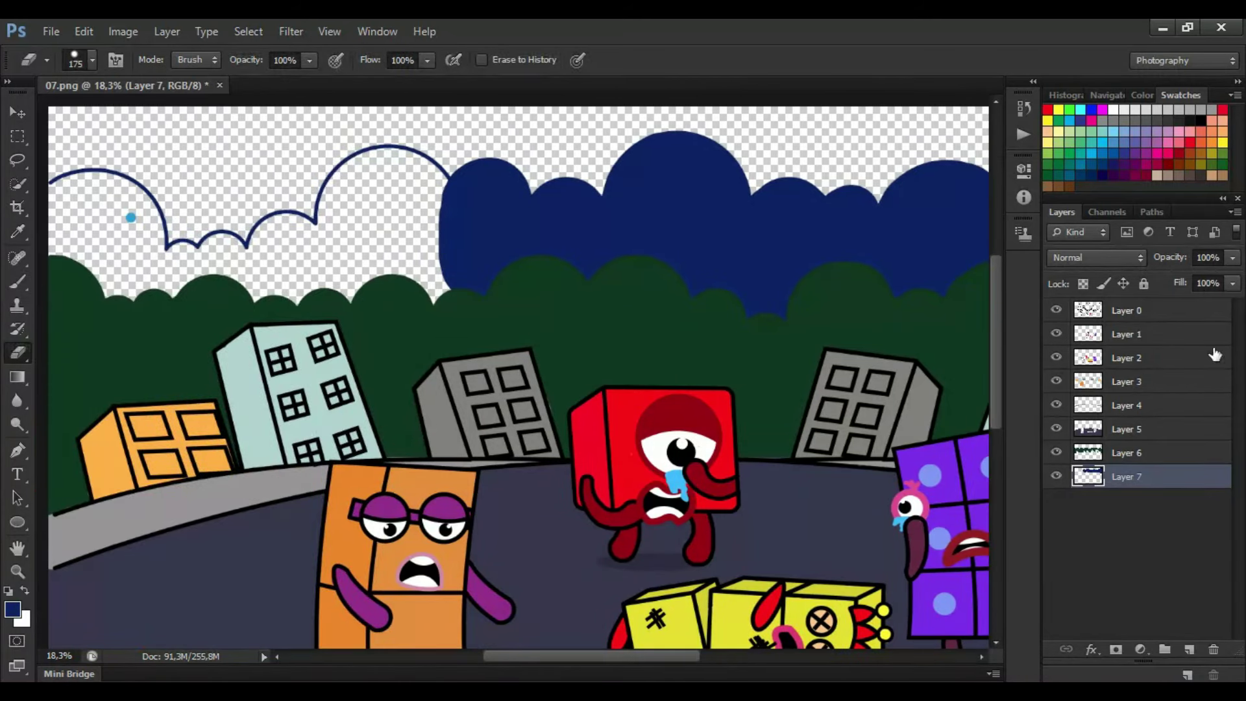
pyautogui.click(1155, 311)
pyautogui.click(18, 283)
pyautogui.click(430, 280)
pyautogui.moveTo(401, 230)
pyautogui.mouseDown()
pyautogui.moveTo(334, 182)
pyautogui.moveTo(279, 266)
pyautogui.moveTo(117, 230)
pyautogui.moveTo(123, 214)
pyautogui.moveTo(41, 237)
pyautogui.mouseUp()
pyautogui.hotkey('ctrl', 'z')
# Add a new layer beneath Layer 7 and paint the sky above the clouds with a medium blue swatch
pyautogui.click(1112, 477)
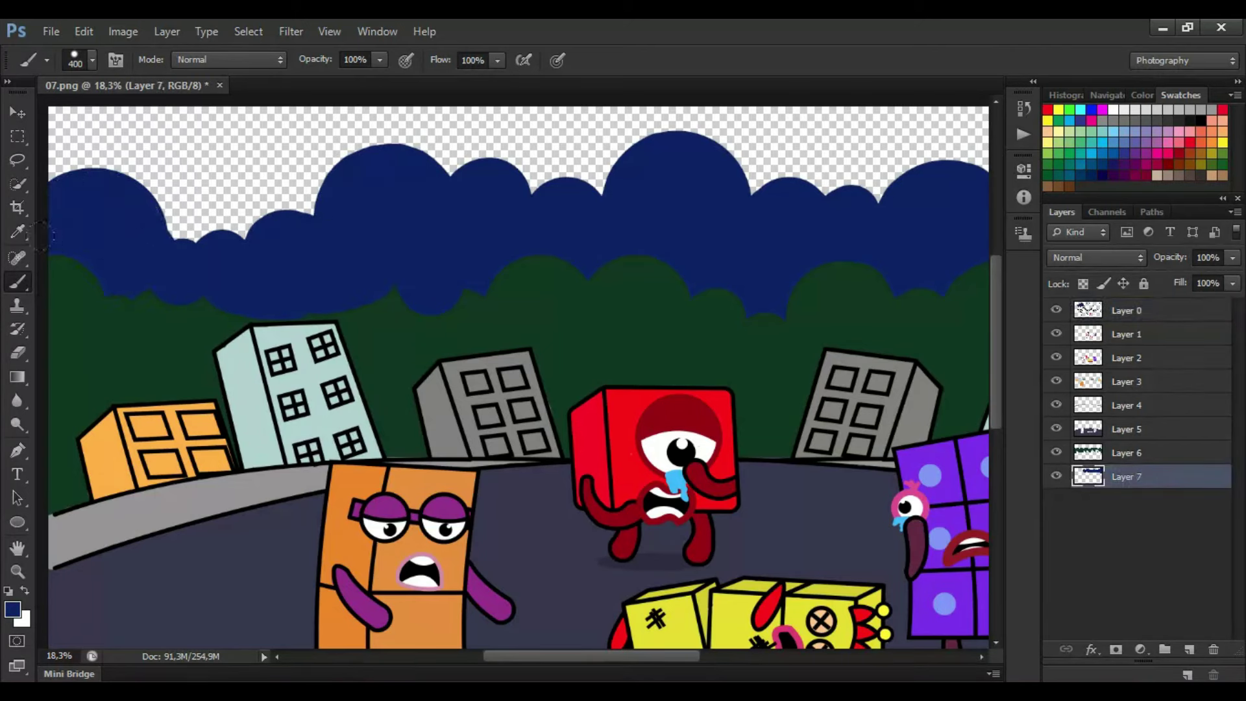
pyautogui.click(1189, 649)
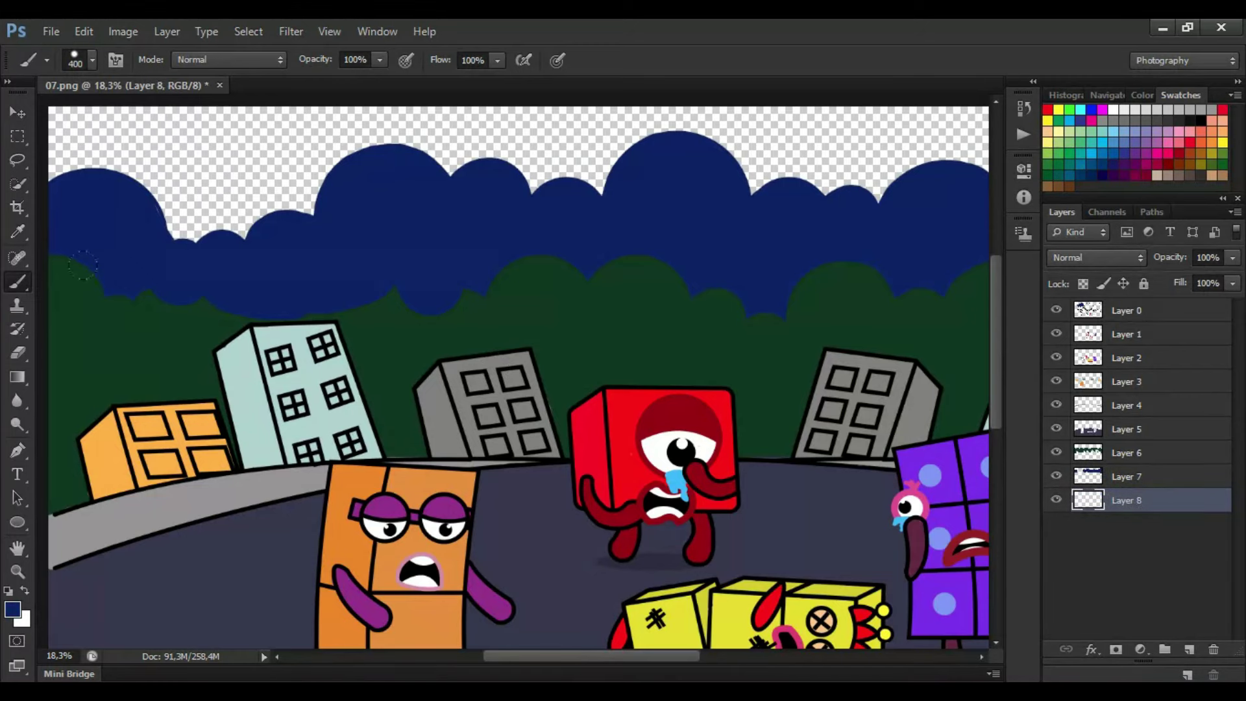
pyautogui.click(1116, 158)
pyautogui.moveTo(68, 139)
pyautogui.mouseDown()
pyautogui.moveTo(146, 133)
pyautogui.moveTo(178, 198)
pyautogui.moveTo(546, 134)
pyautogui.moveTo(571, 179)
pyautogui.mouseUp()
pyautogui.moveTo(572, 656); pyautogui.dragTo(645, 643)
pyautogui.moveTo(635, 130); pyautogui.dragTo(714, 175)
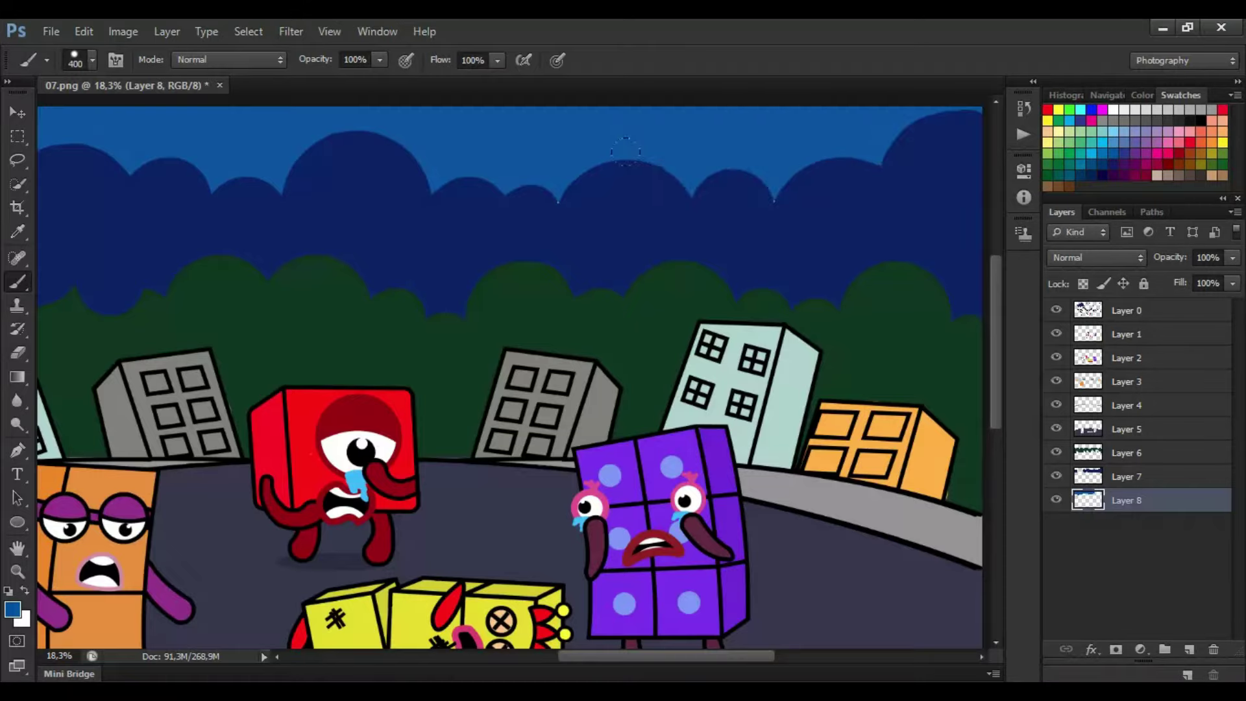
# Paint a pale blue glow along the cloud tops on Layer 8 using a soft brush at 28% flow
pyautogui.scroll(-3, 734, 227)
pyautogui.moveTo(432, 83); pyautogui.dragTo(431, 83)
pyautogui.click(92, 61)
pyautogui.click(125, 202)
pyautogui.click(12, 609)
pyautogui.click(445, 192)
pyautogui.click(810, 173)
pyautogui.moveTo(49, 156); pyautogui.dragTo(125, 185)
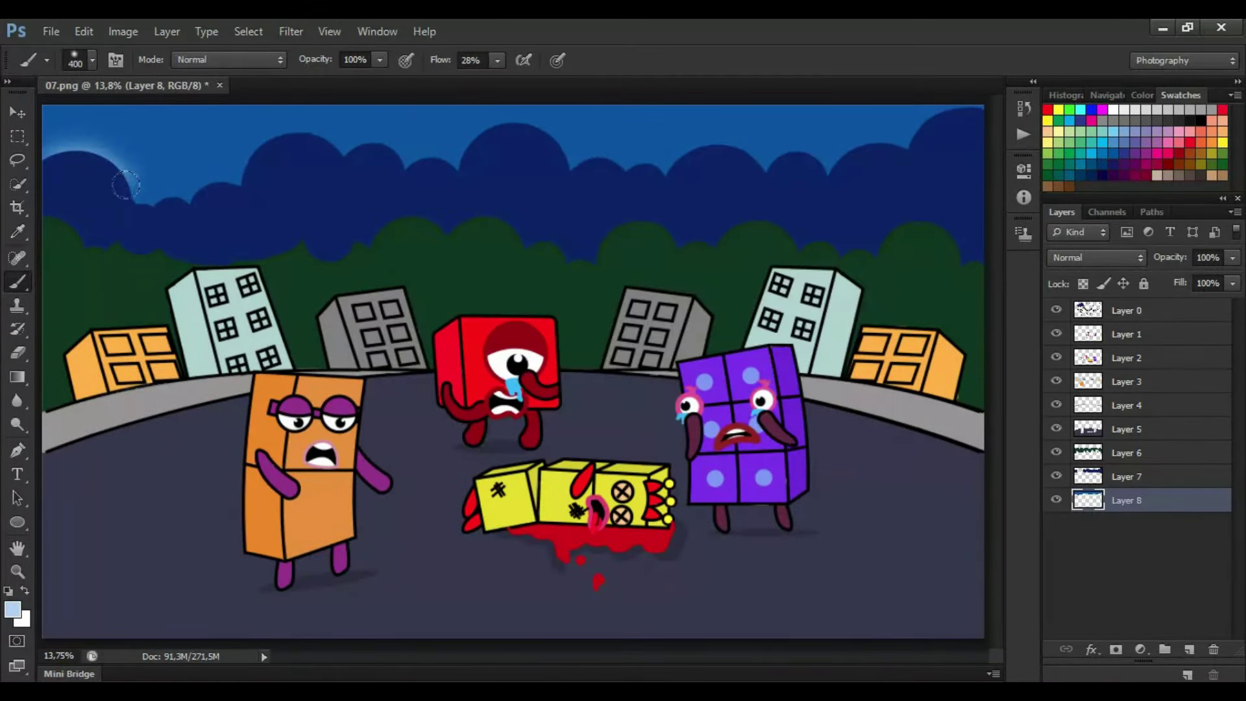
pyautogui.moveTo(496, 137); pyautogui.dragTo(920, 111)
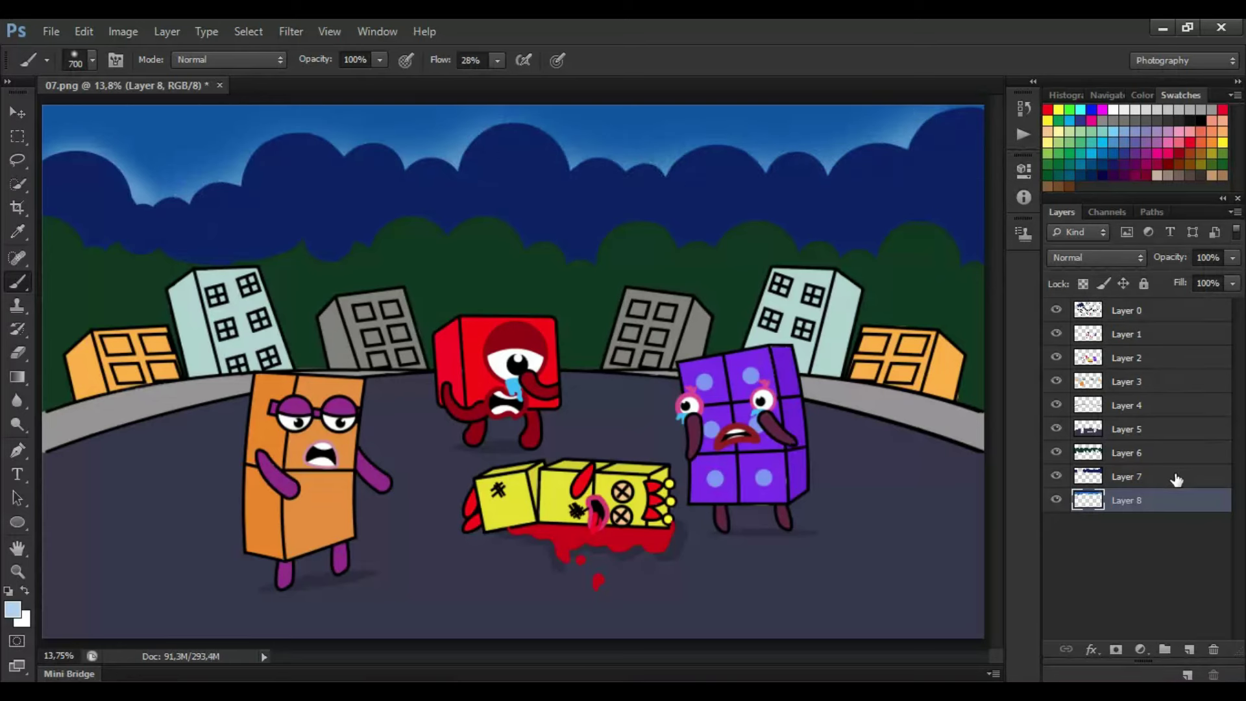
pyautogui.click(1160, 455)
pyautogui.moveTo(53, 244); pyautogui.dragTo(170, 267)
pyautogui.hotkey('ctrl', 'z')
# Paint a soft pale blue haze along the lower part of the clouds on Layer 7, just above the trees
pyautogui.click(1107, 474)
pyautogui.moveTo(51, 235)
pyautogui.mouseDown()
pyautogui.moveTo(169, 263)
pyautogui.moveTo(883, 230)
pyautogui.mouseUp()
pyautogui.click(1141, 321)
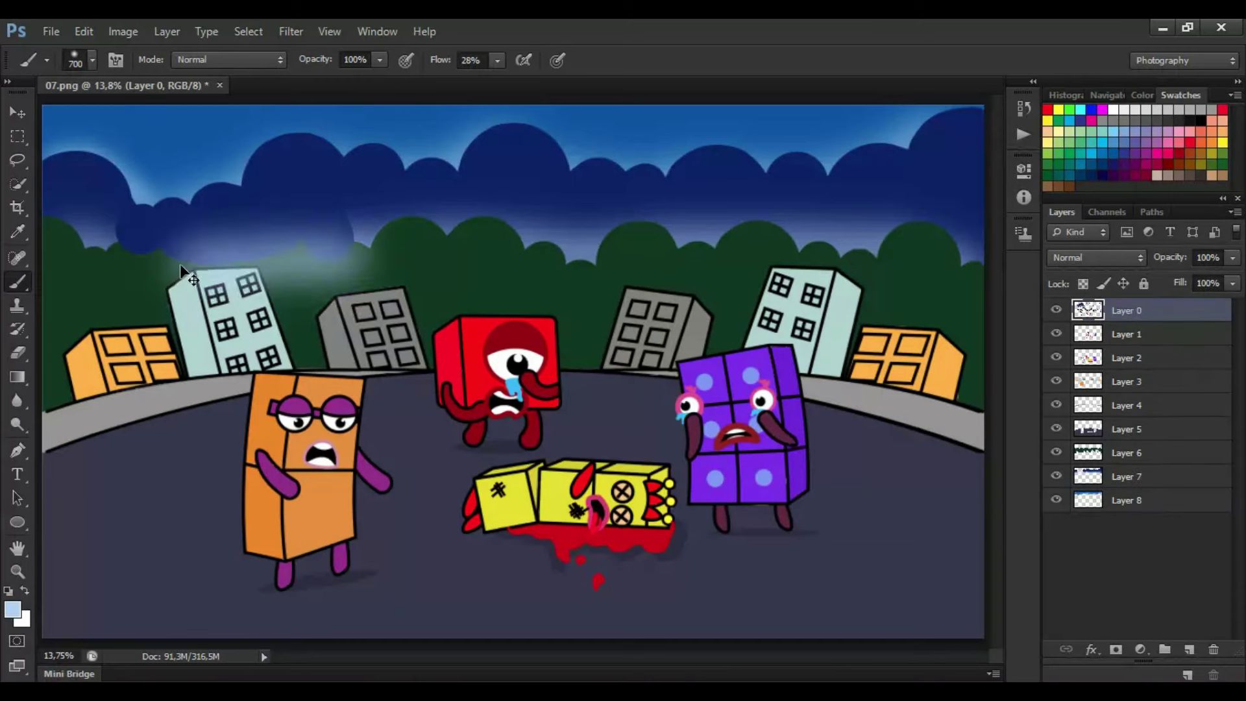
# Sample the tree green, choose a pale green, and paint a soft glow along the base of the trees on Layer 6
pyautogui.click(18, 231)
pyautogui.click(69, 312)
pyautogui.click(14, 609)
pyautogui.click(472, 206)
pyautogui.click(812, 173)
pyautogui.click(1175, 456)
pyautogui.click(17, 282)
pyautogui.moveTo(412, 344); pyautogui.dragTo(912, 384)
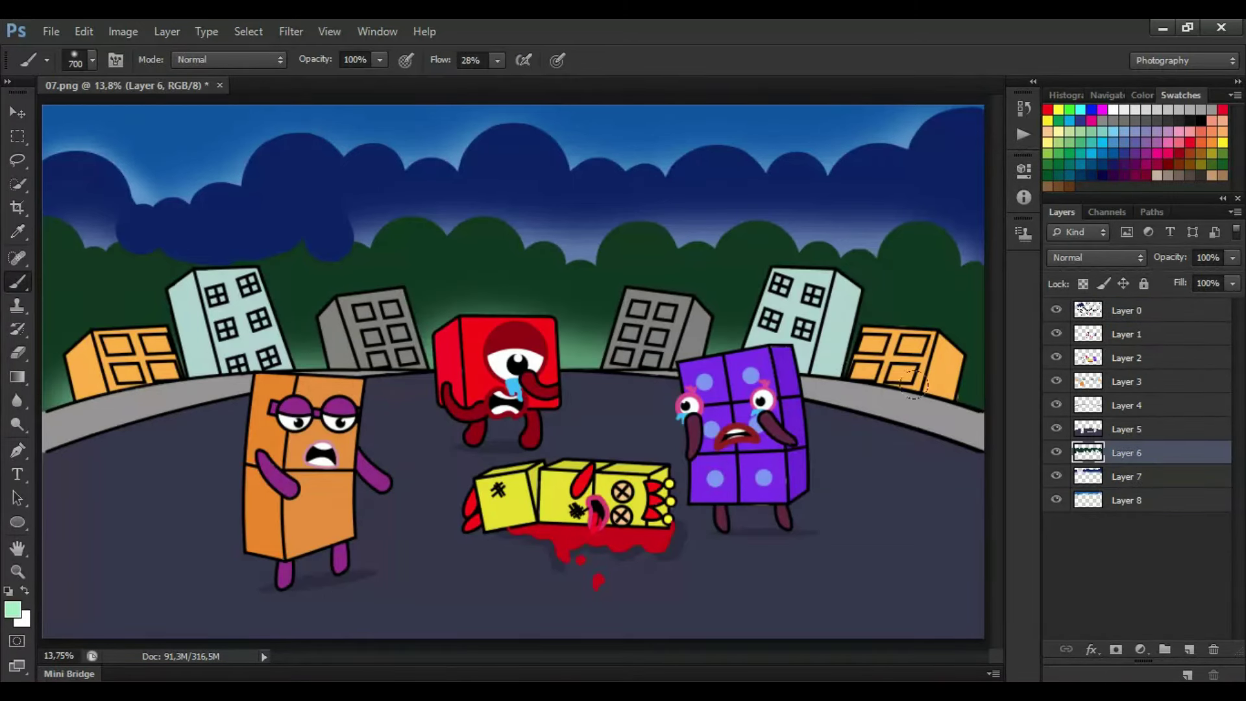
# Sample the road colour, choose a lighter greyish blue, and paint a soft highlight along the road's upper edge on Layer 5
pyautogui.click(17, 232)
pyautogui.click(84, 503)
pyautogui.click(13, 609)
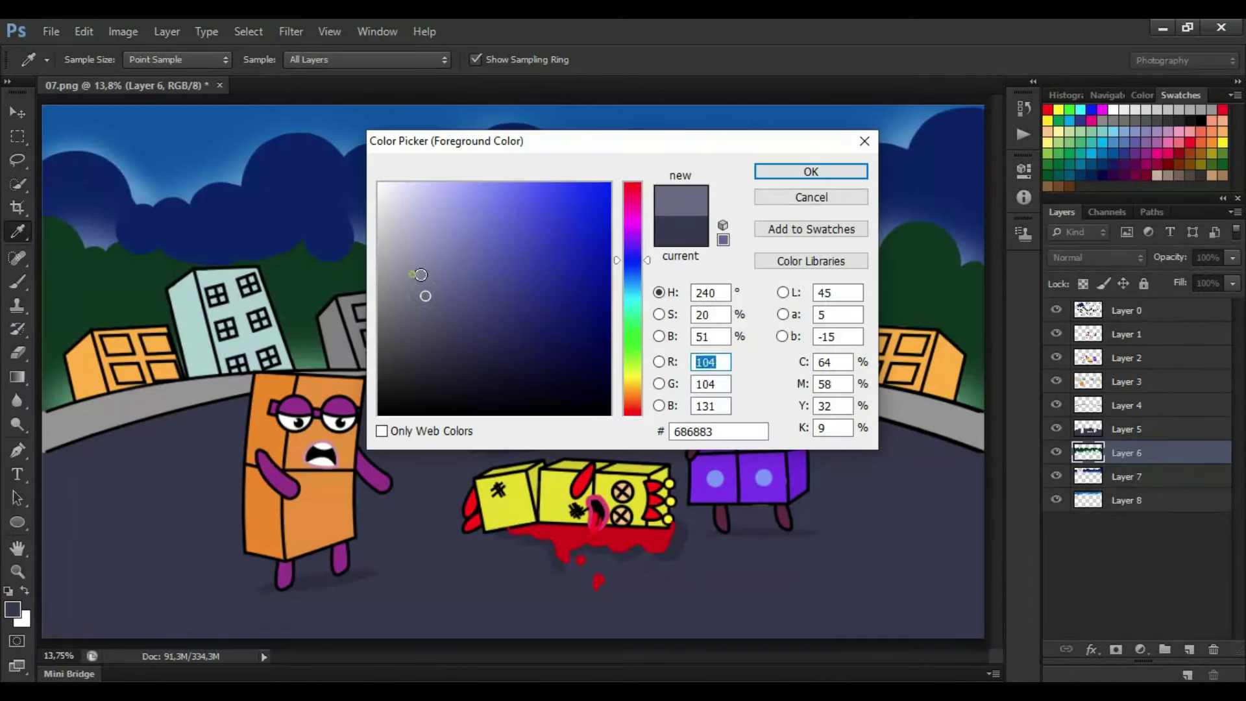
pyautogui.click(411, 275)
pyautogui.click(812, 172)
pyautogui.click(1169, 430)
pyautogui.click(18, 282)
pyautogui.moveTo(55, 482)
pyautogui.mouseDown()
pyautogui.moveTo(139, 440)
pyautogui.moveTo(651, 373)
pyautogui.mouseUp()
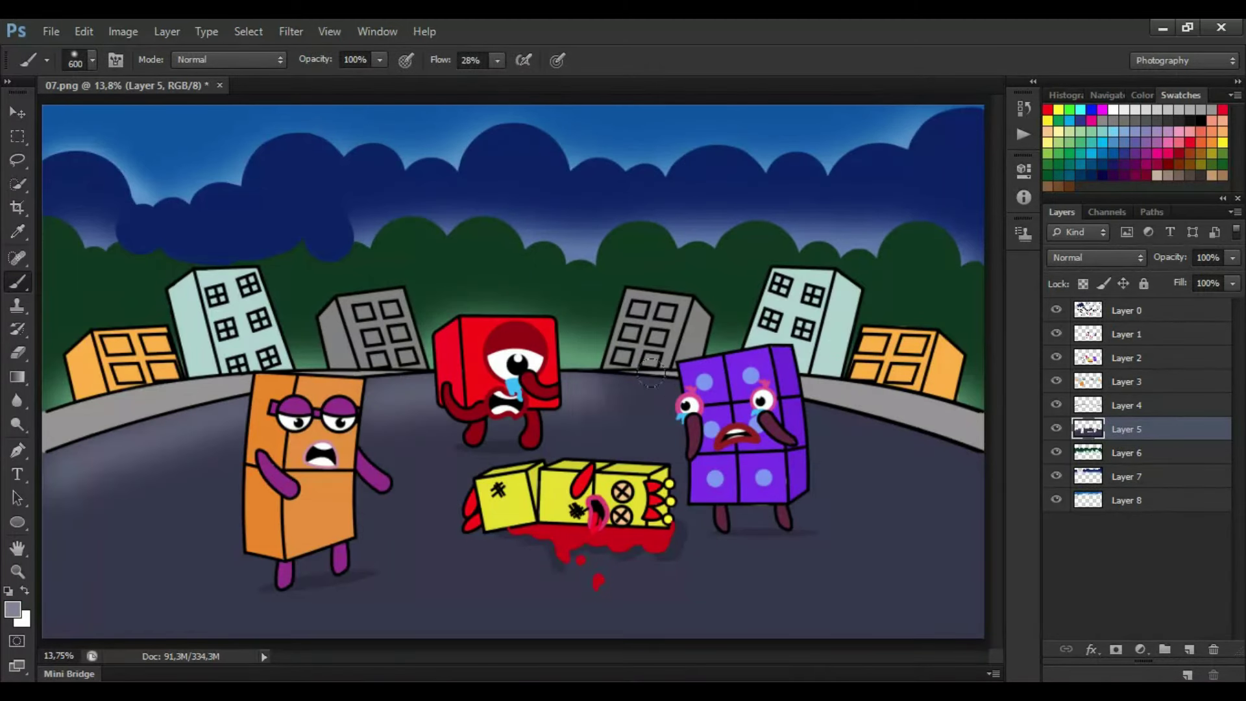